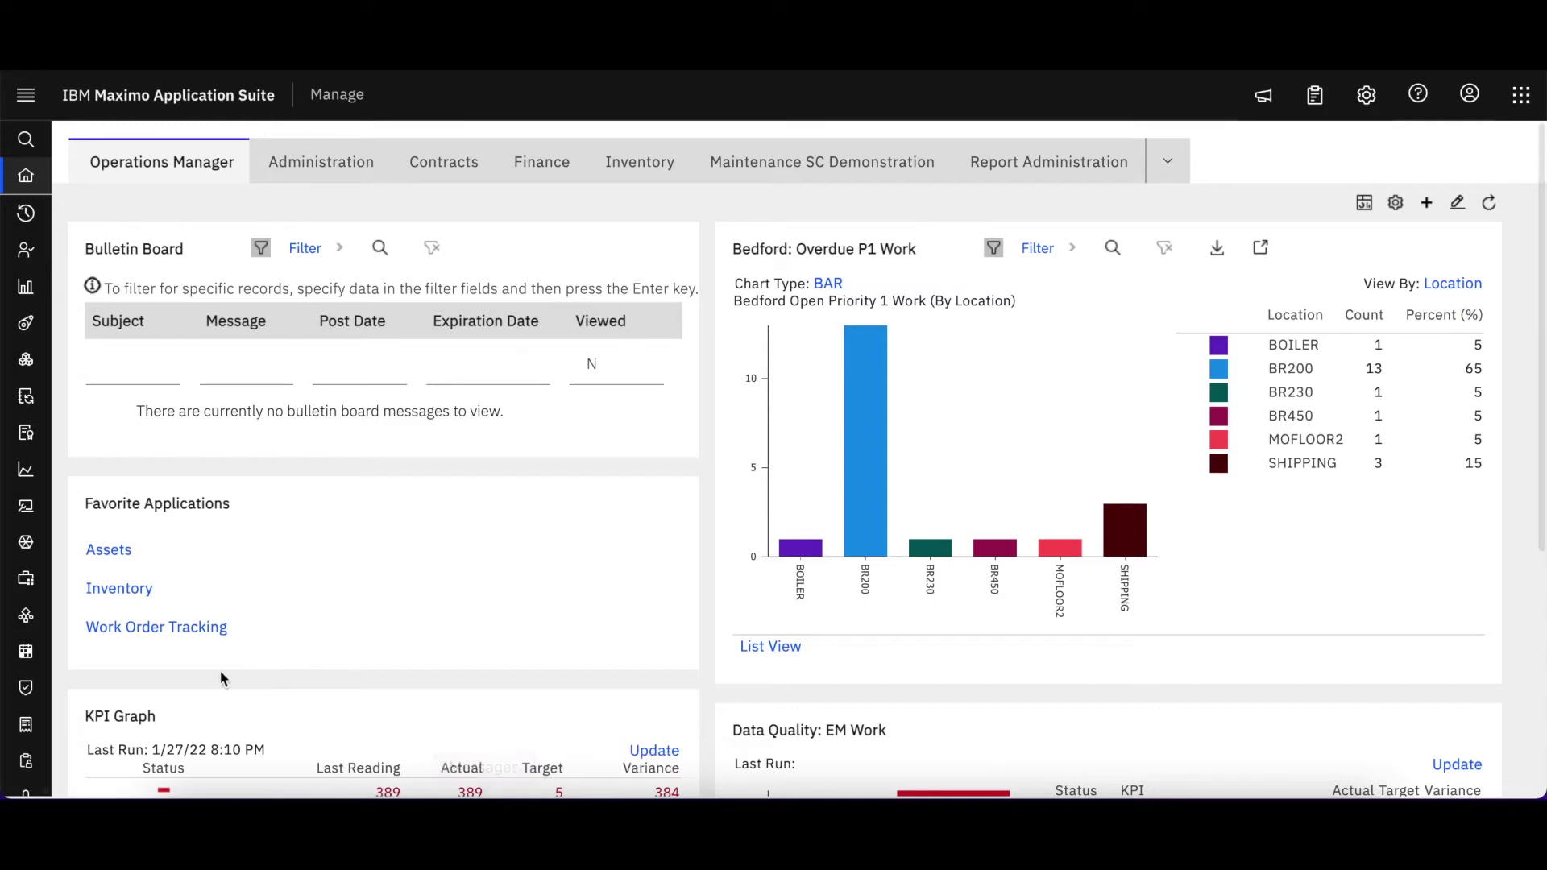
Open Work Order Tracking and run the Bedford Work saved query, listing 475 work orders
click(167, 630)
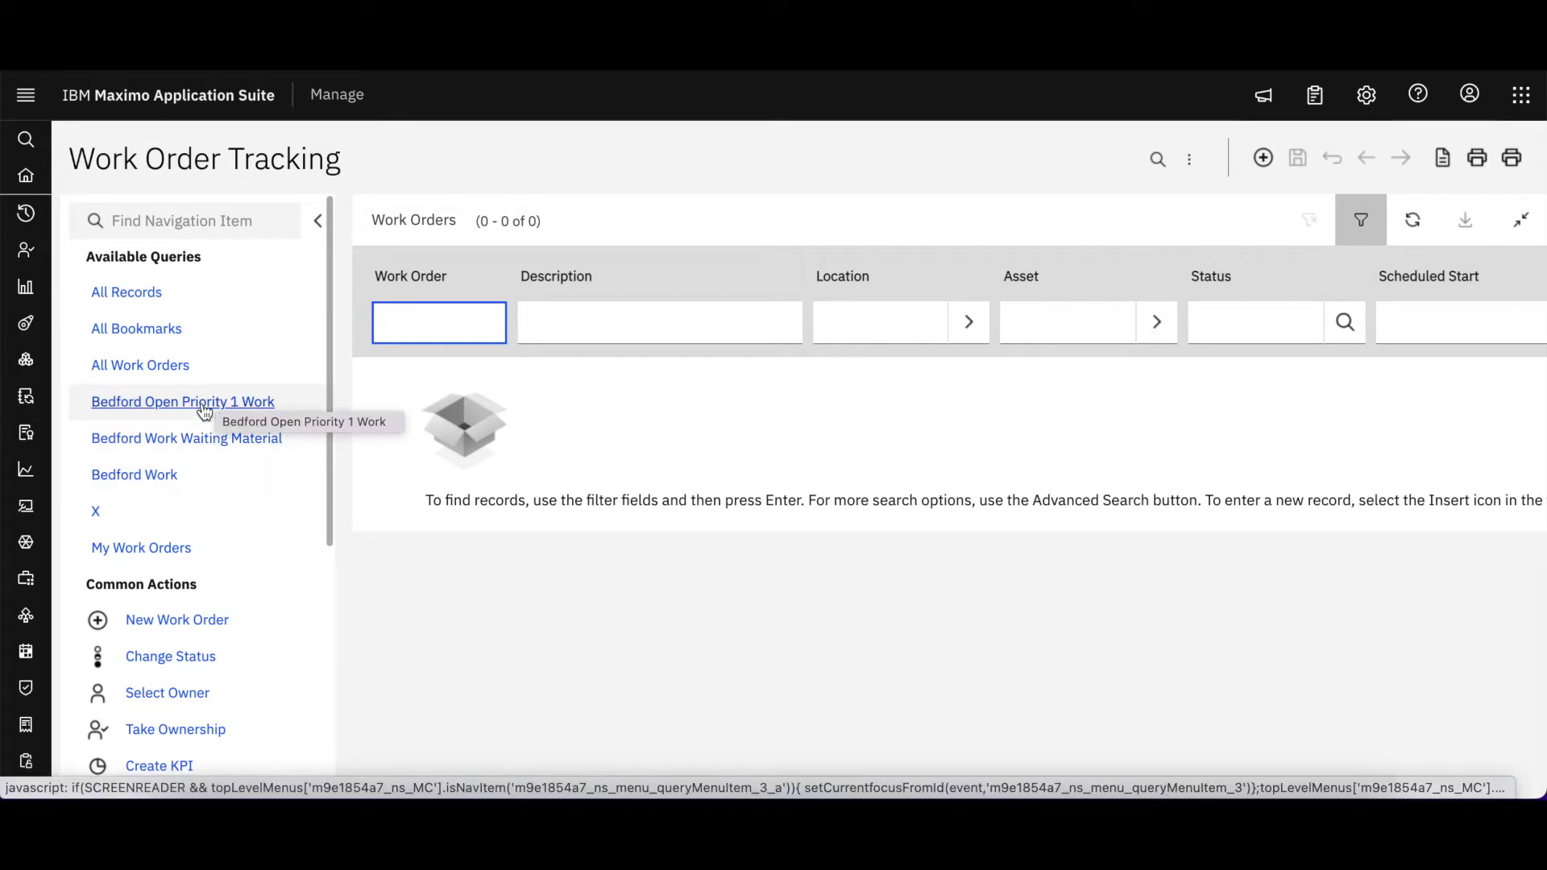
click(162, 475)
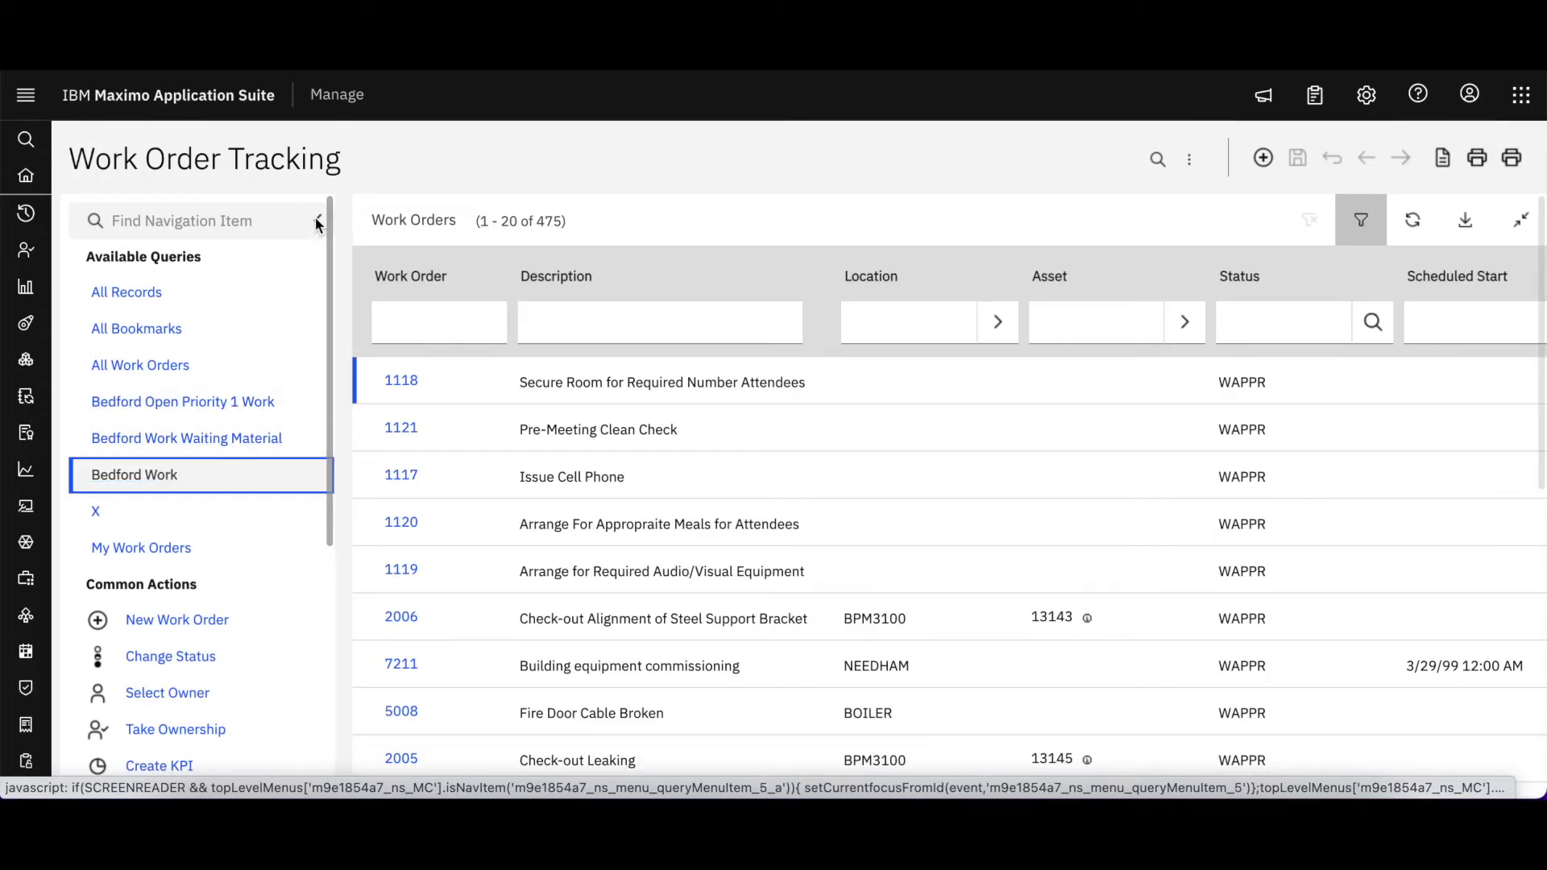
Filter the Bedford Work list to Priority 3, narrowing it to 60 work orders
click(318, 221)
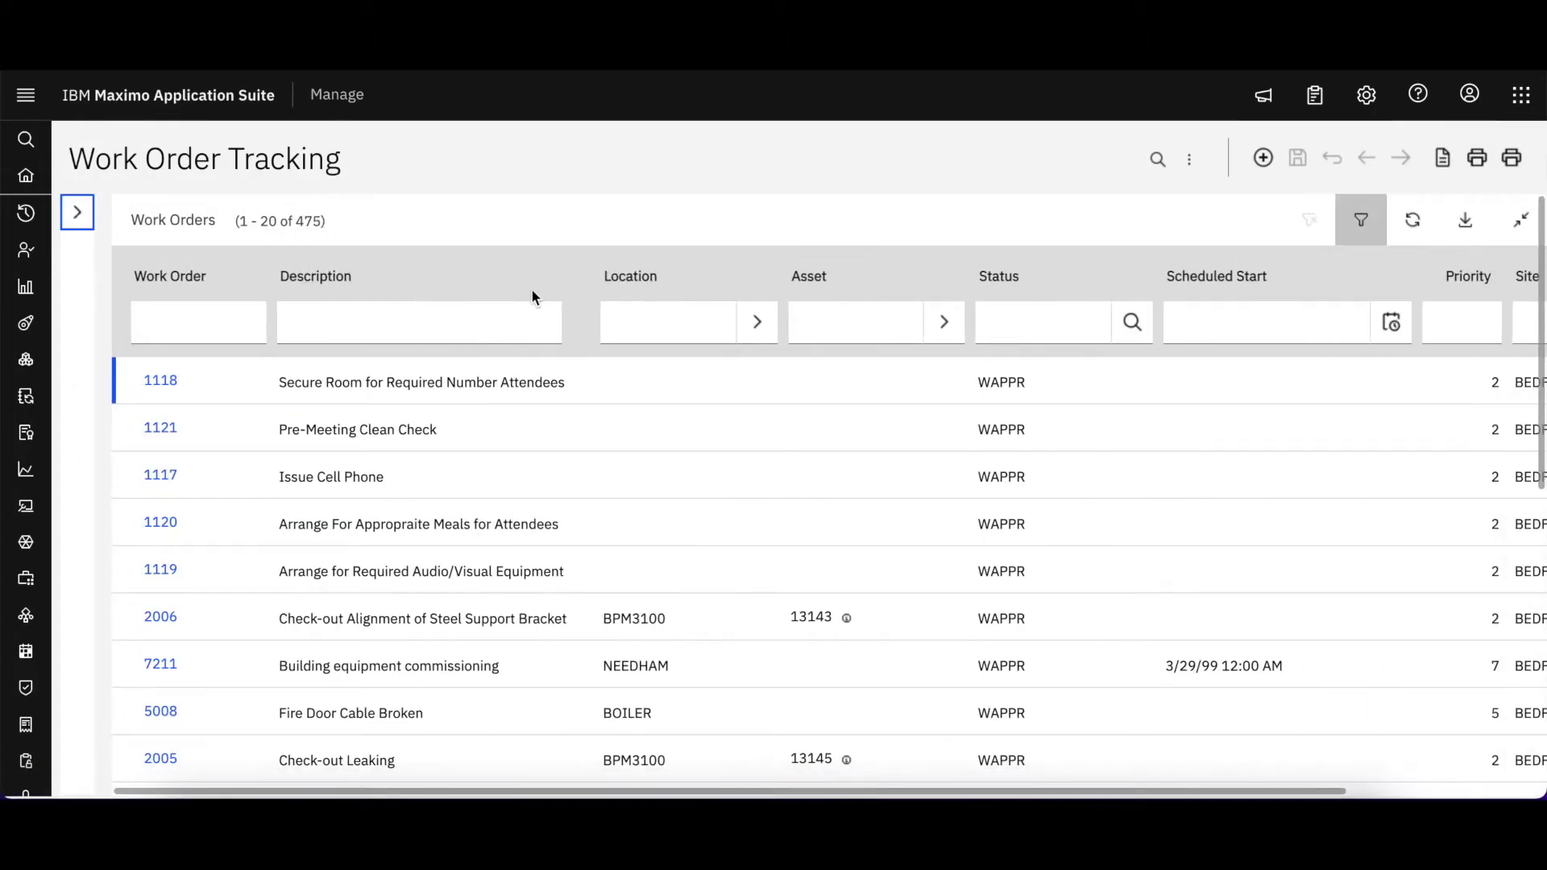
scroll(531, 290, right, 3)
scroll(533, 290, right, 1)
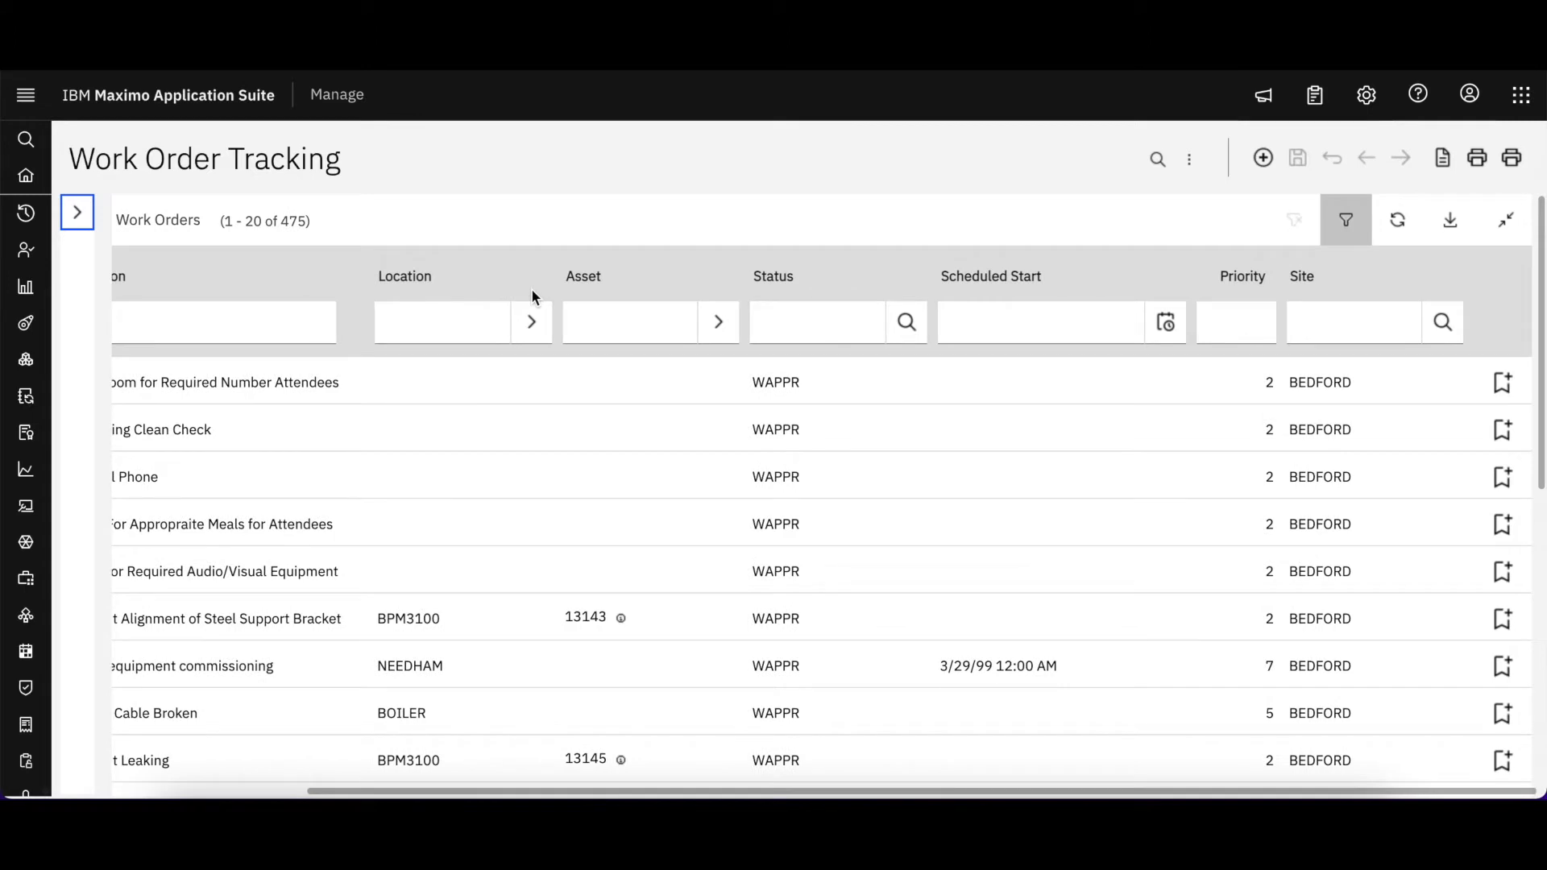
scroll(532, 293, left, 4)
scroll(532, 297, right, 1)
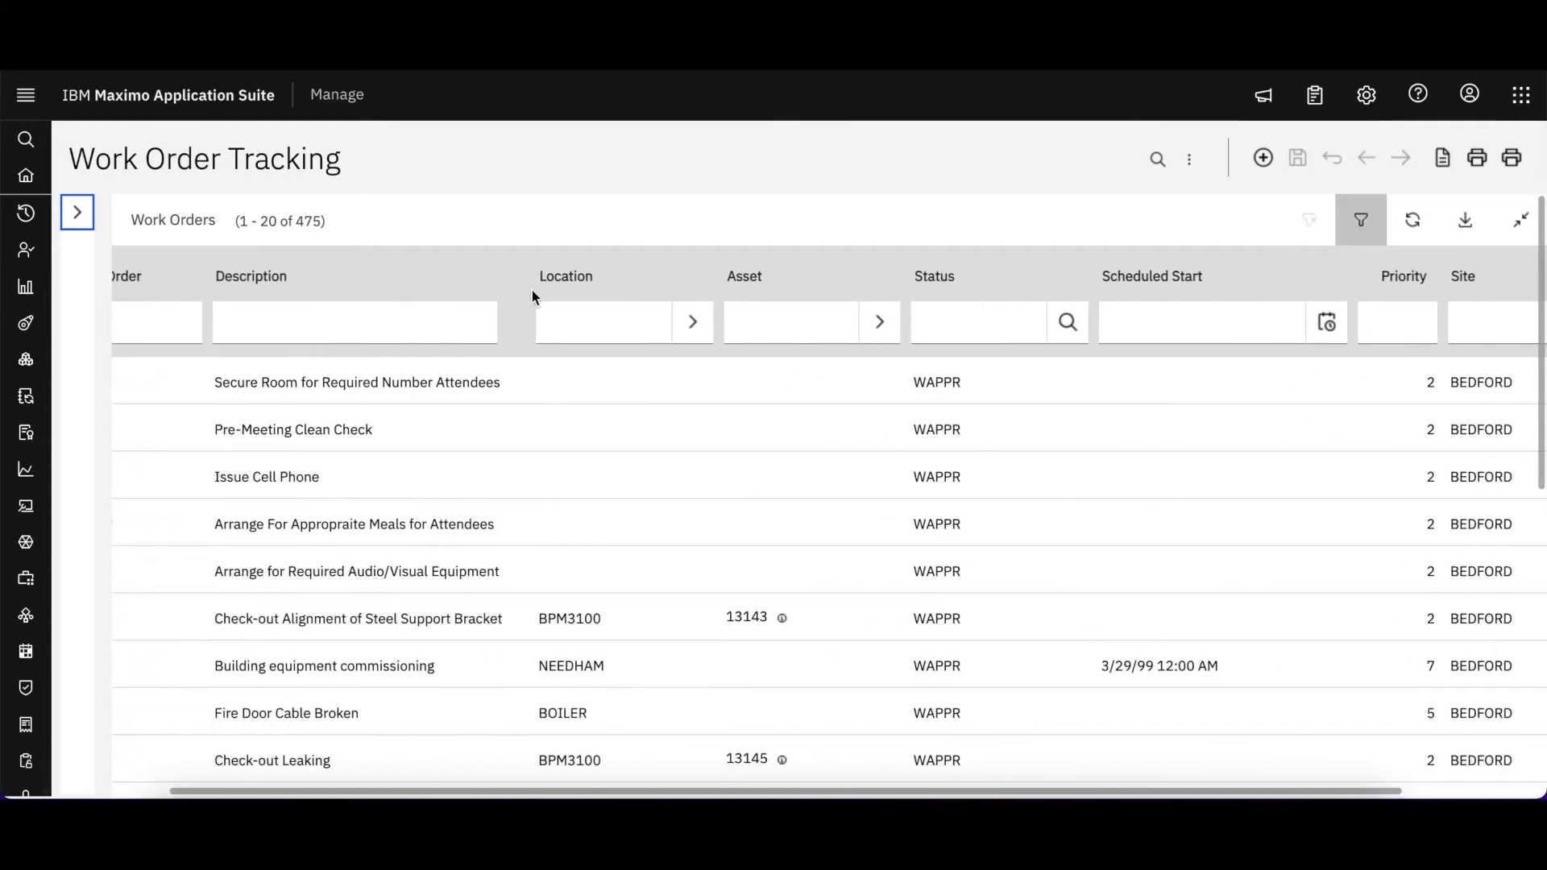
scroll(532, 295, right, 3)
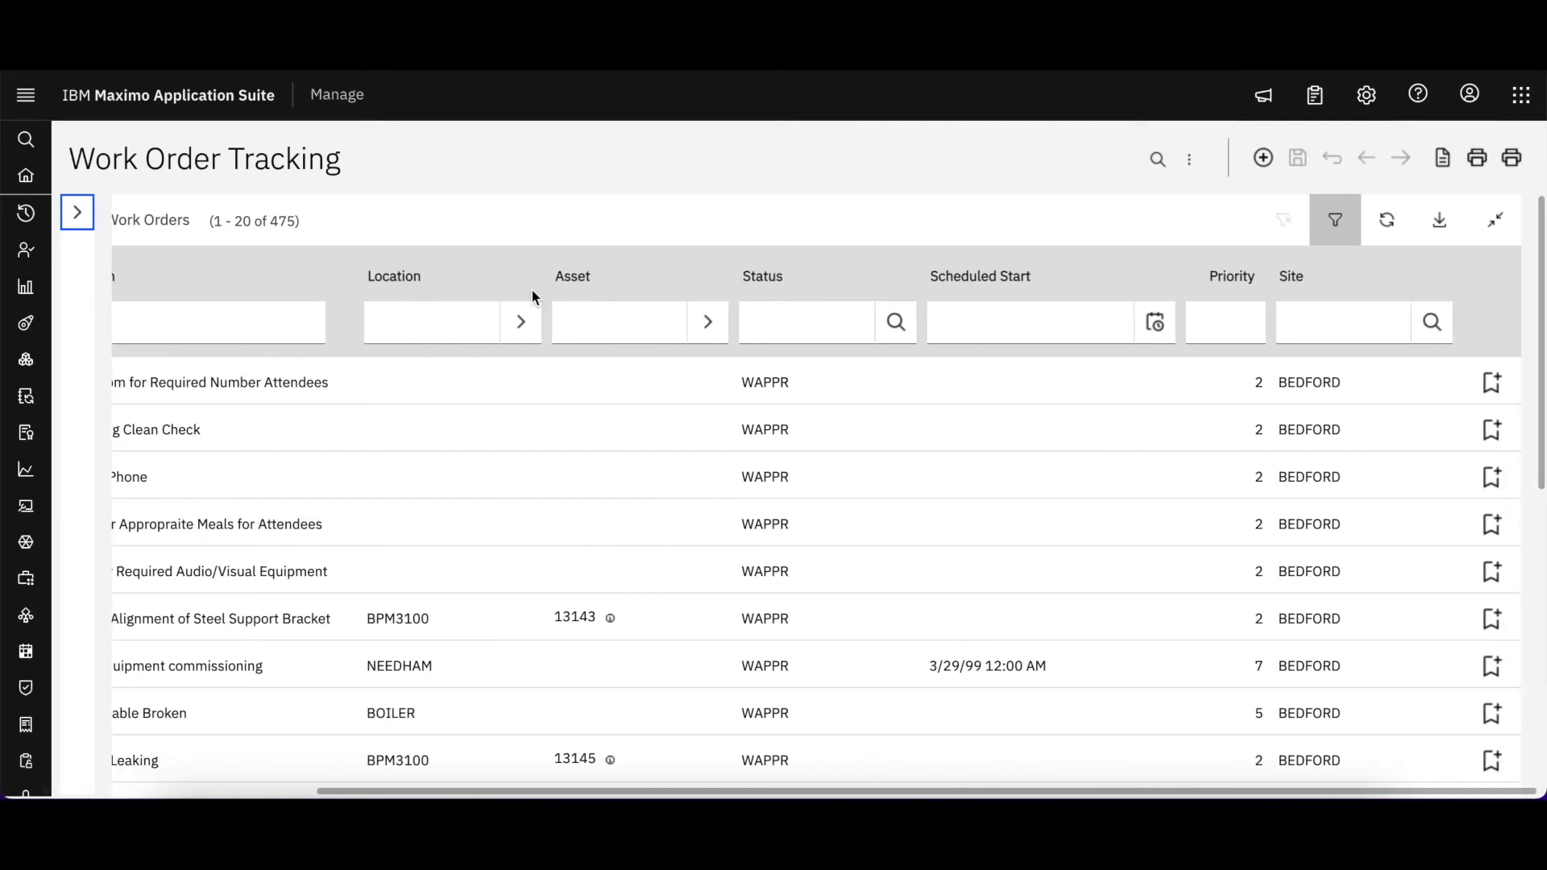
click(1230, 336)
text(3)
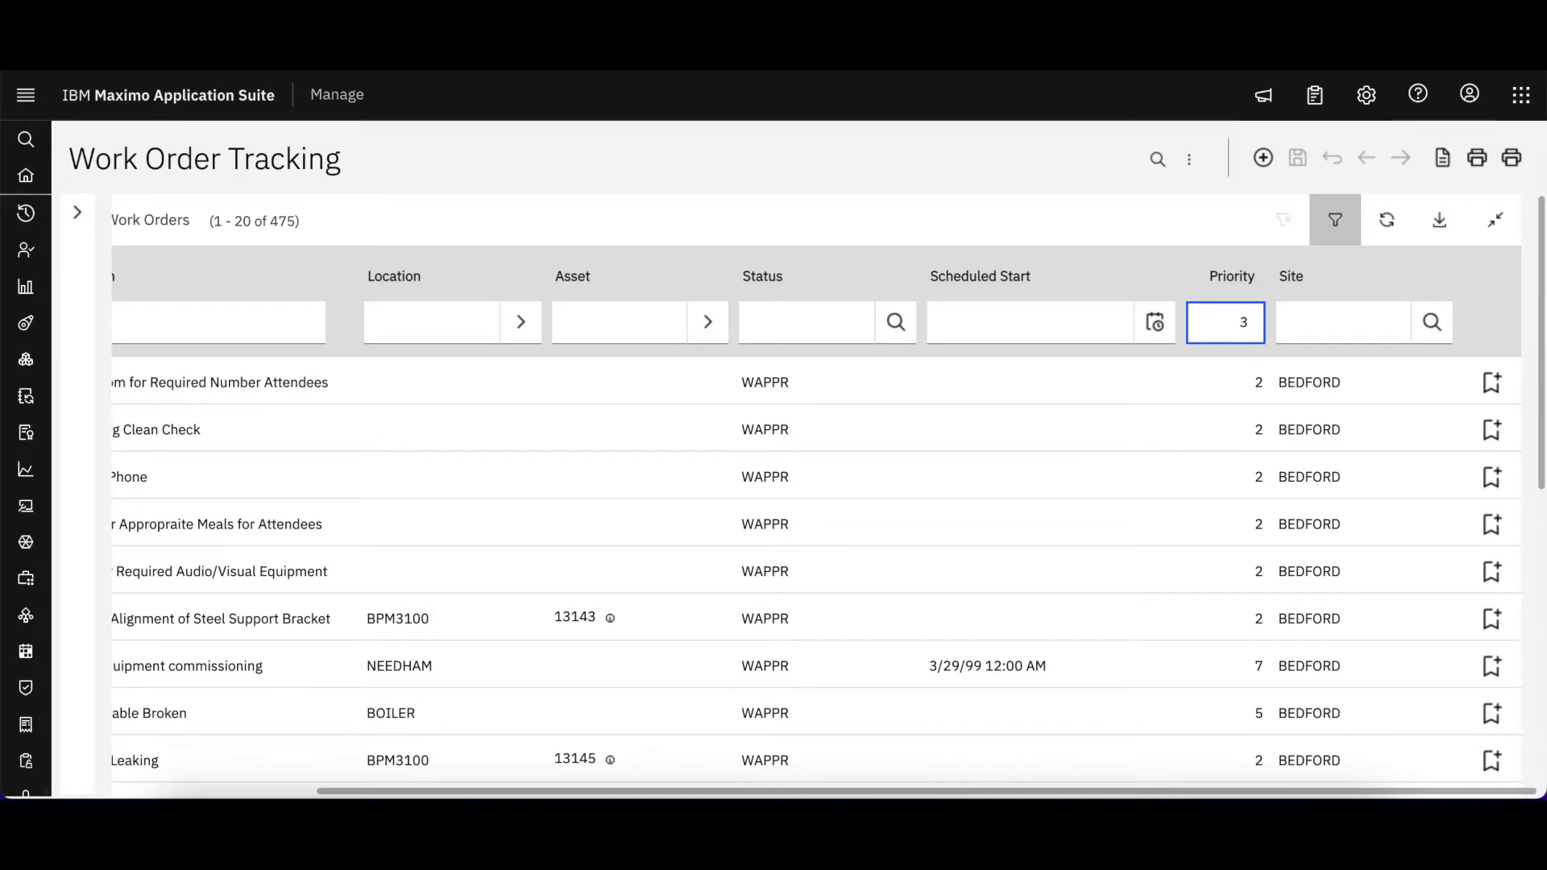
key(Return)
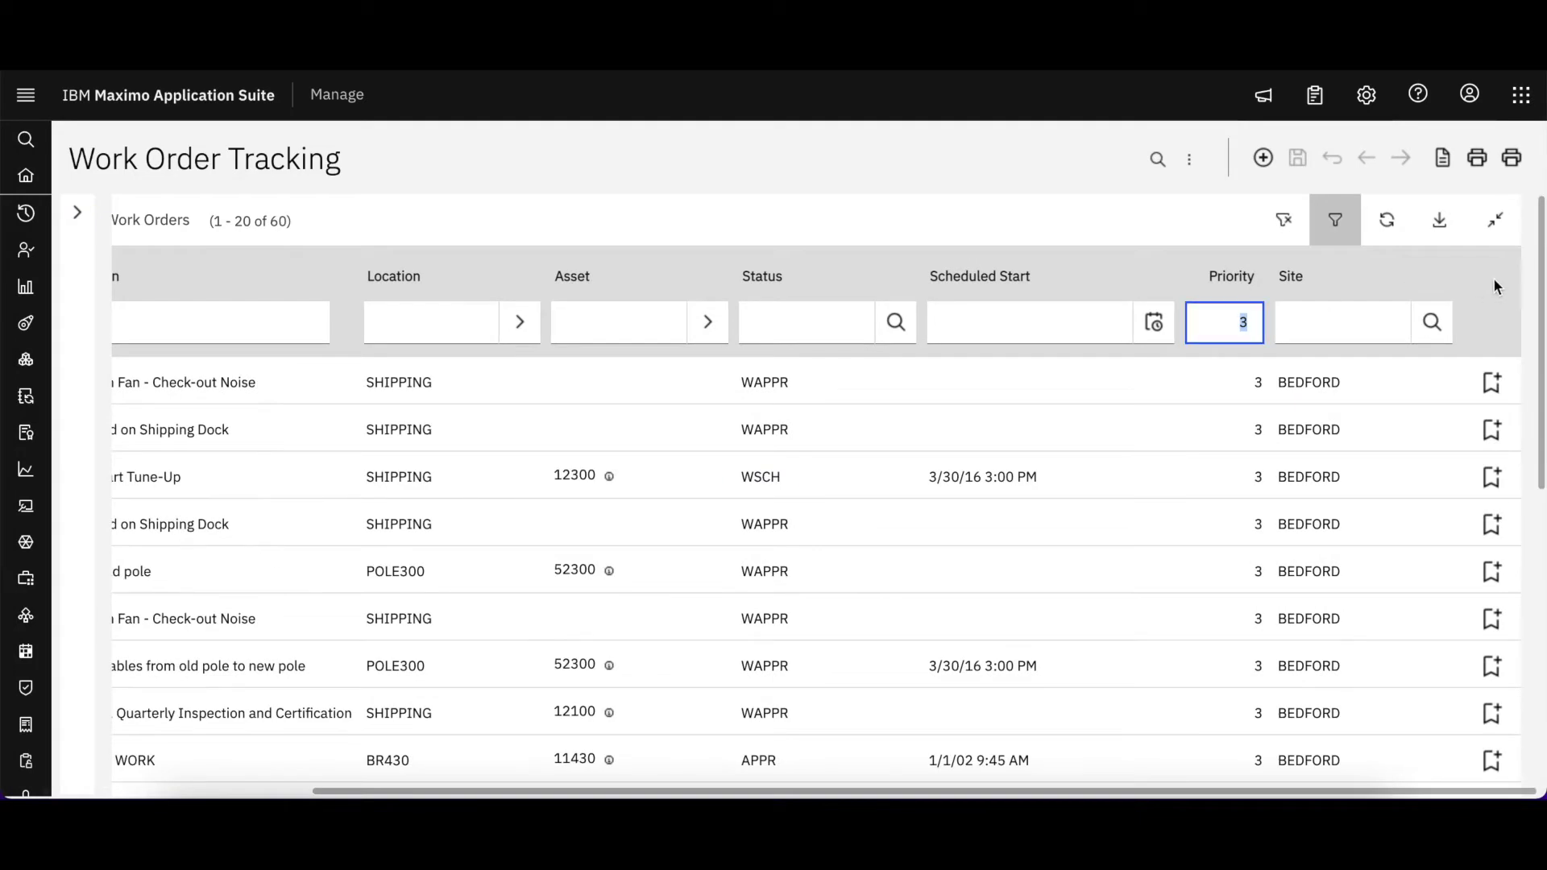
scroll(1239, 480, left, 4)
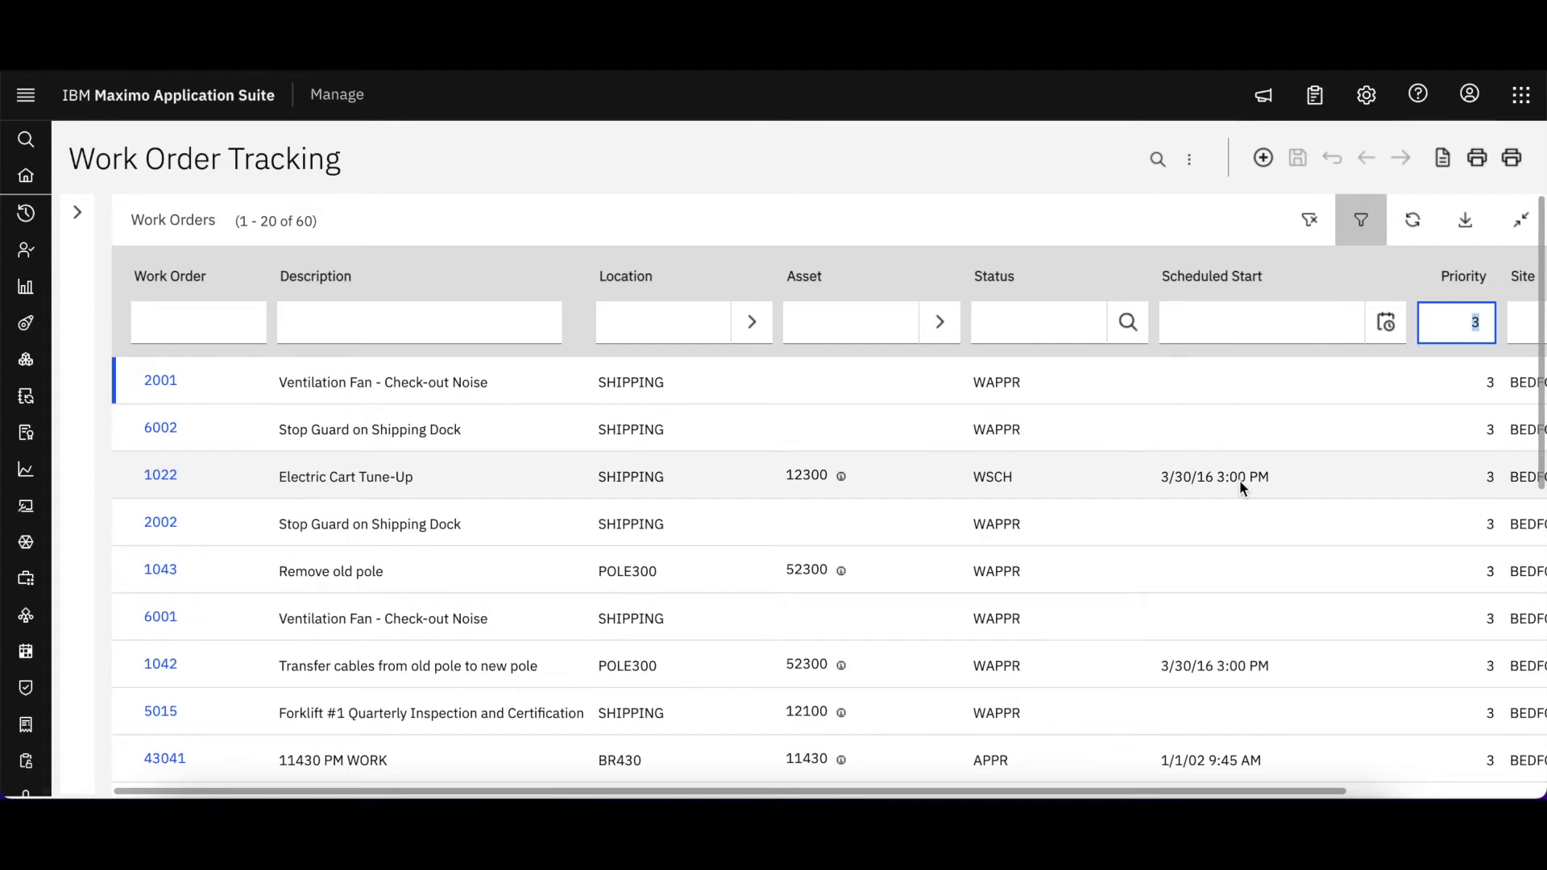
click(76, 213)
scroll(144, 429, down, 2)
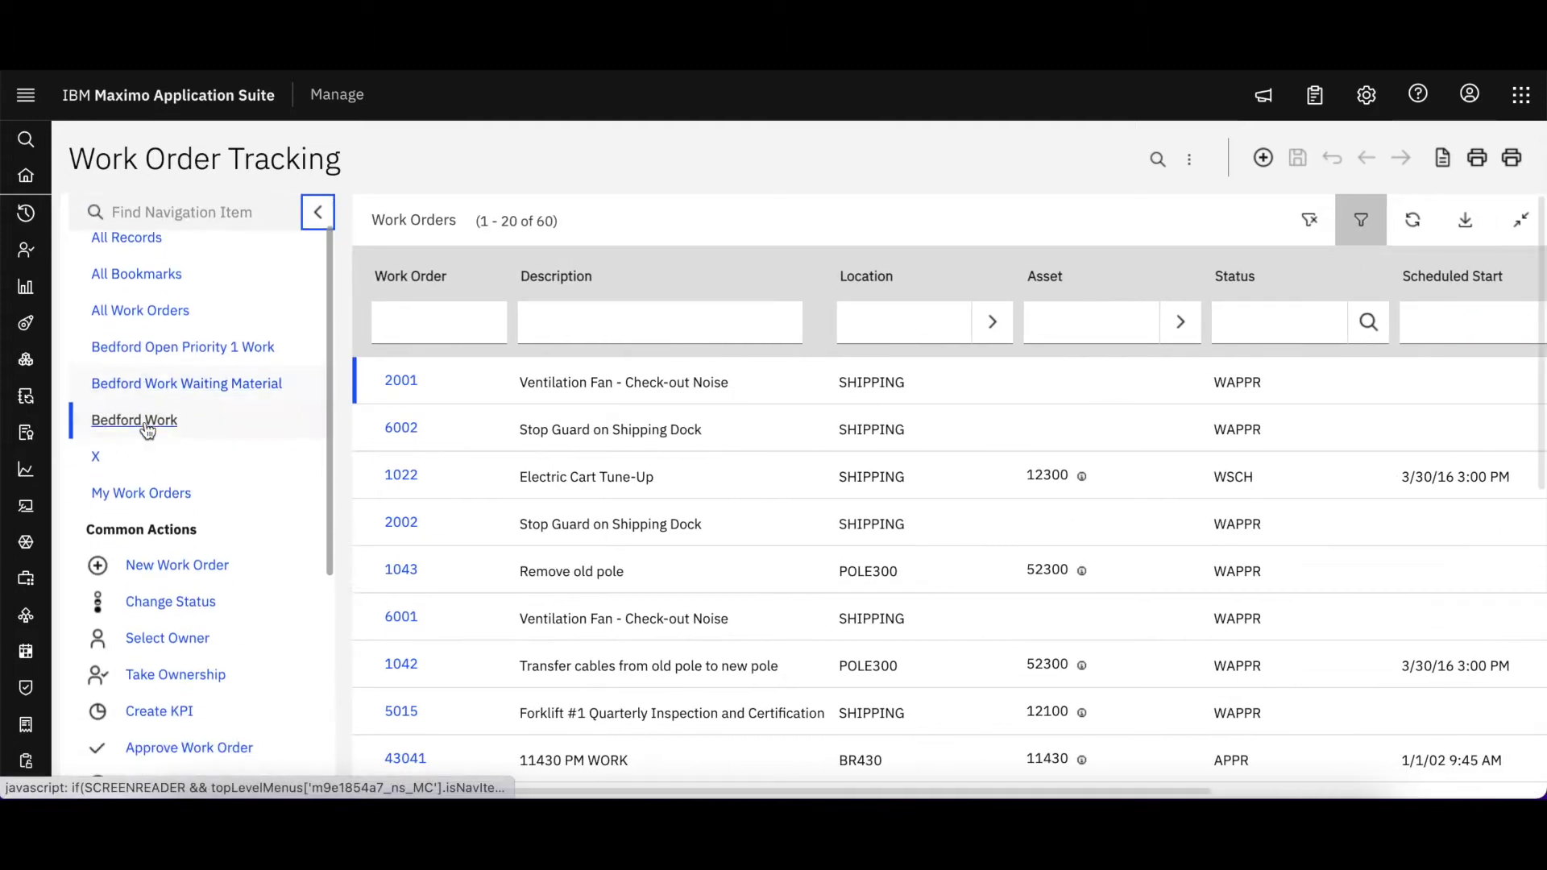
scroll(144, 428, down, 3)
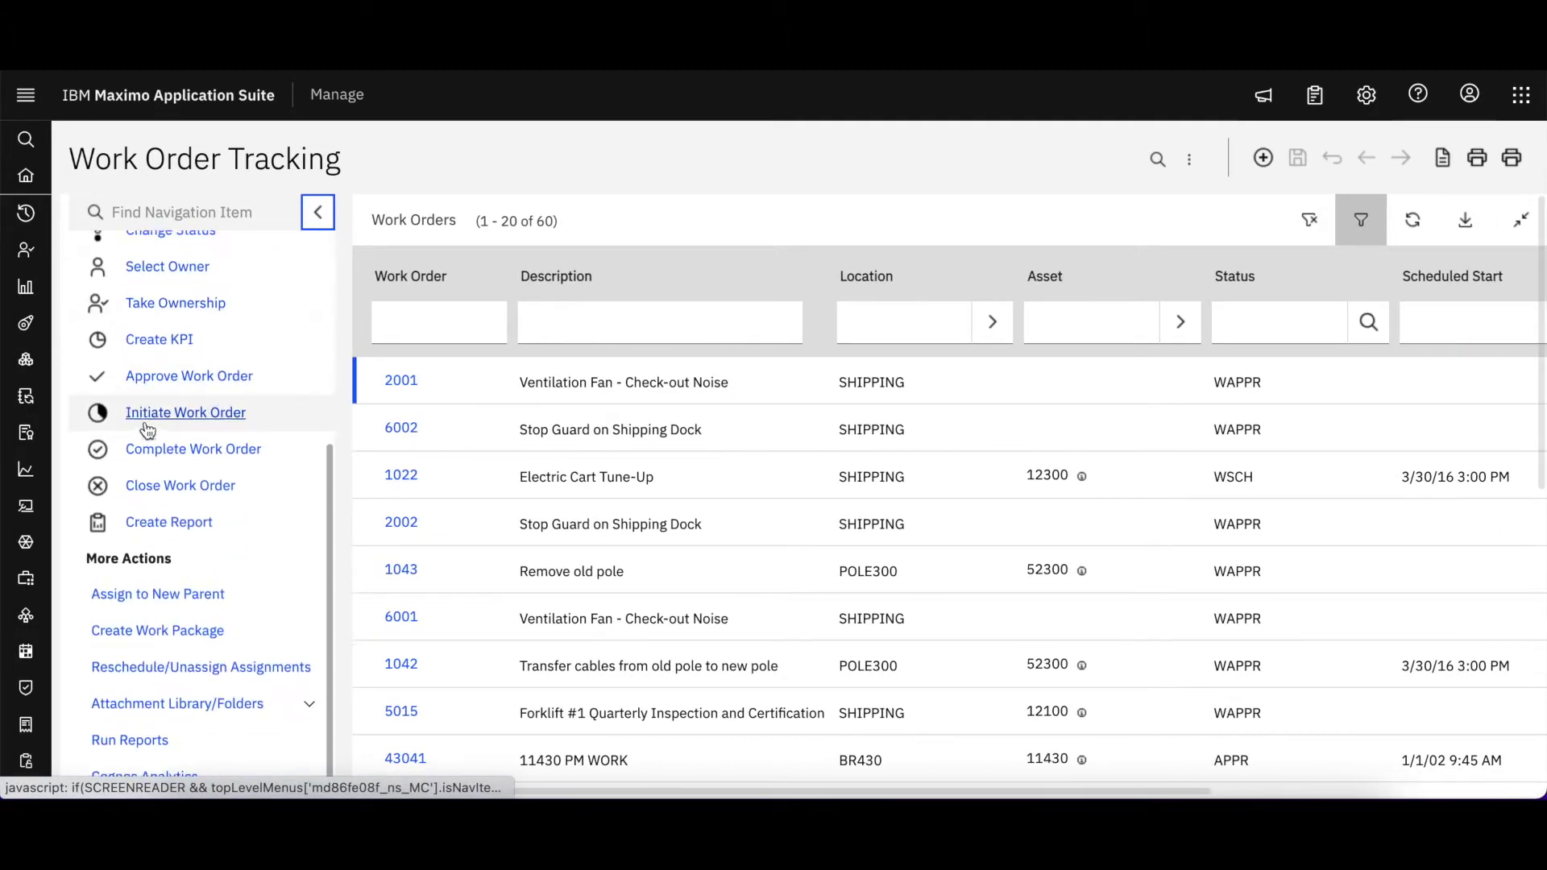
scroll(101, 433, up, 5)
Bring up Save Current Query from the search options with the priority 3 list at 60
click(316, 224)
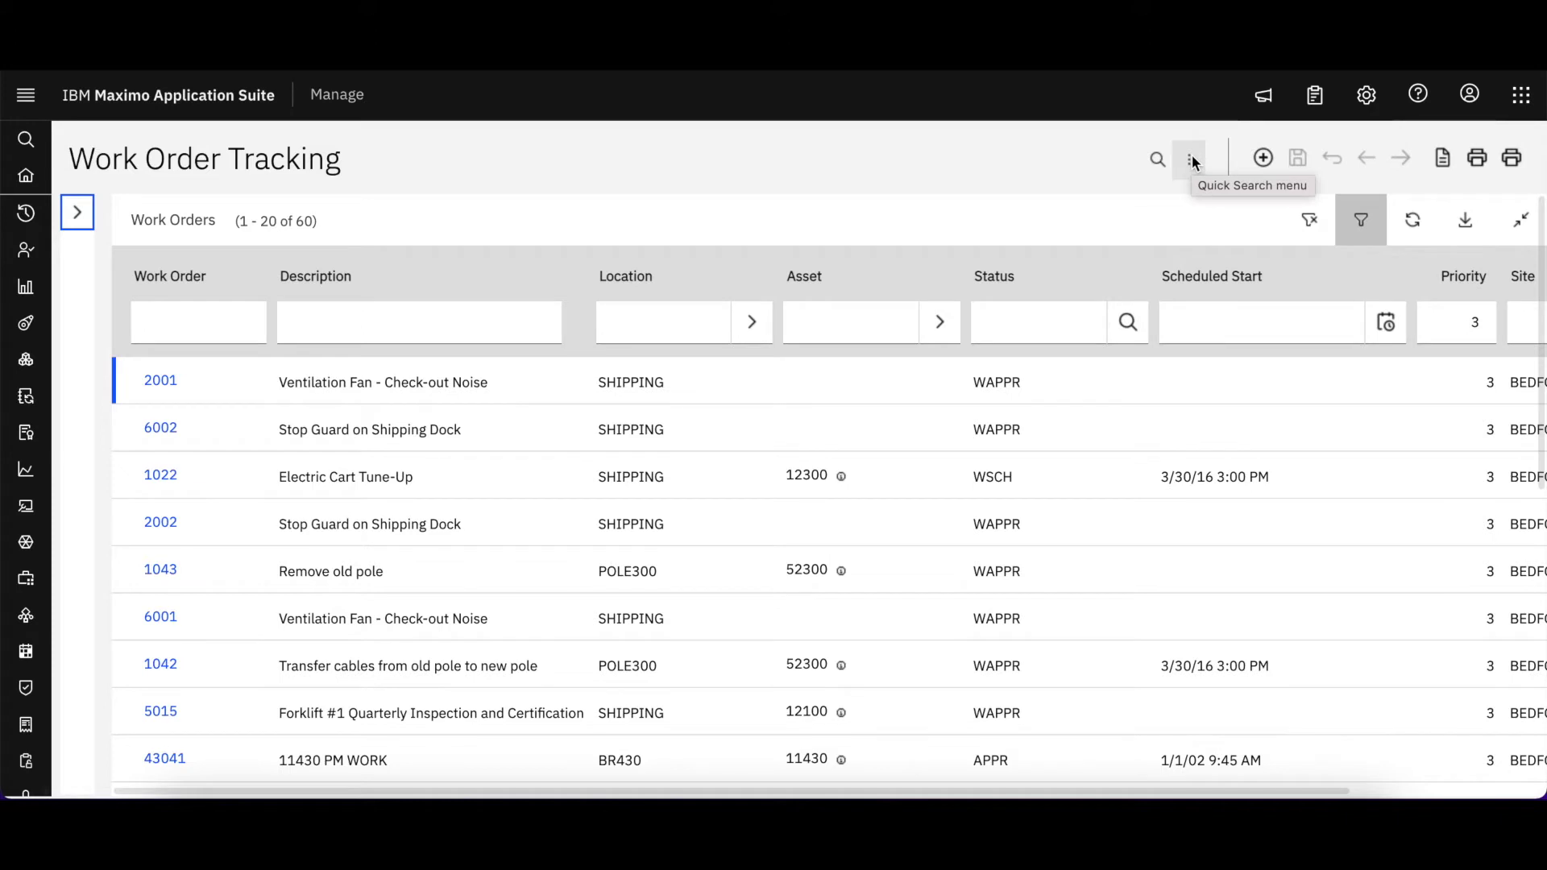
click(1192, 158)
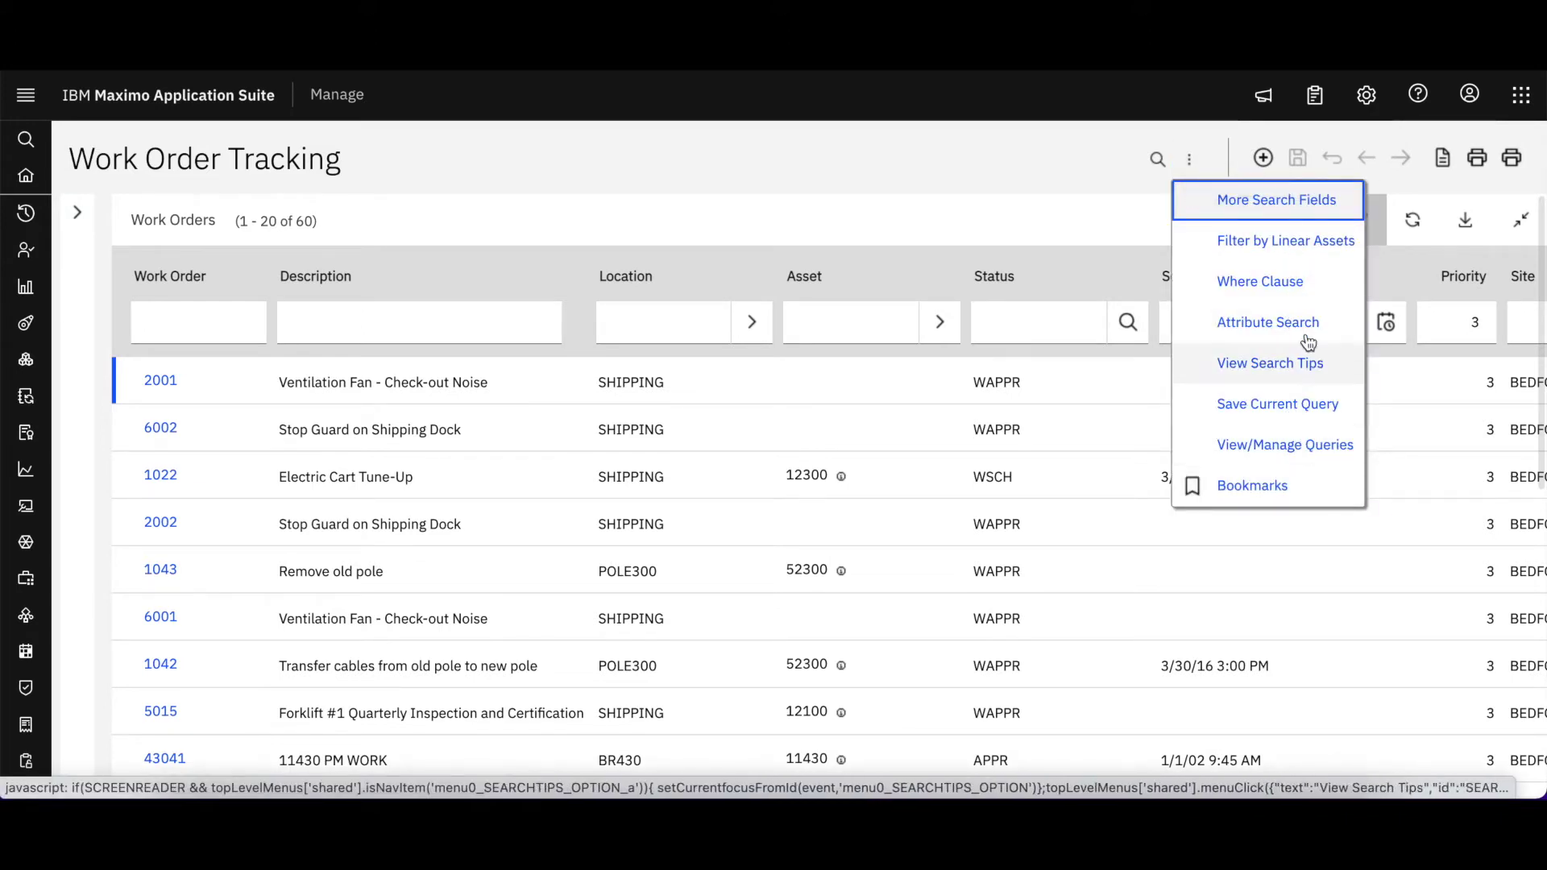
Save the filter as public query BedfordP3 described 'Priority 3 Bedfdord work'
click(1290, 412)
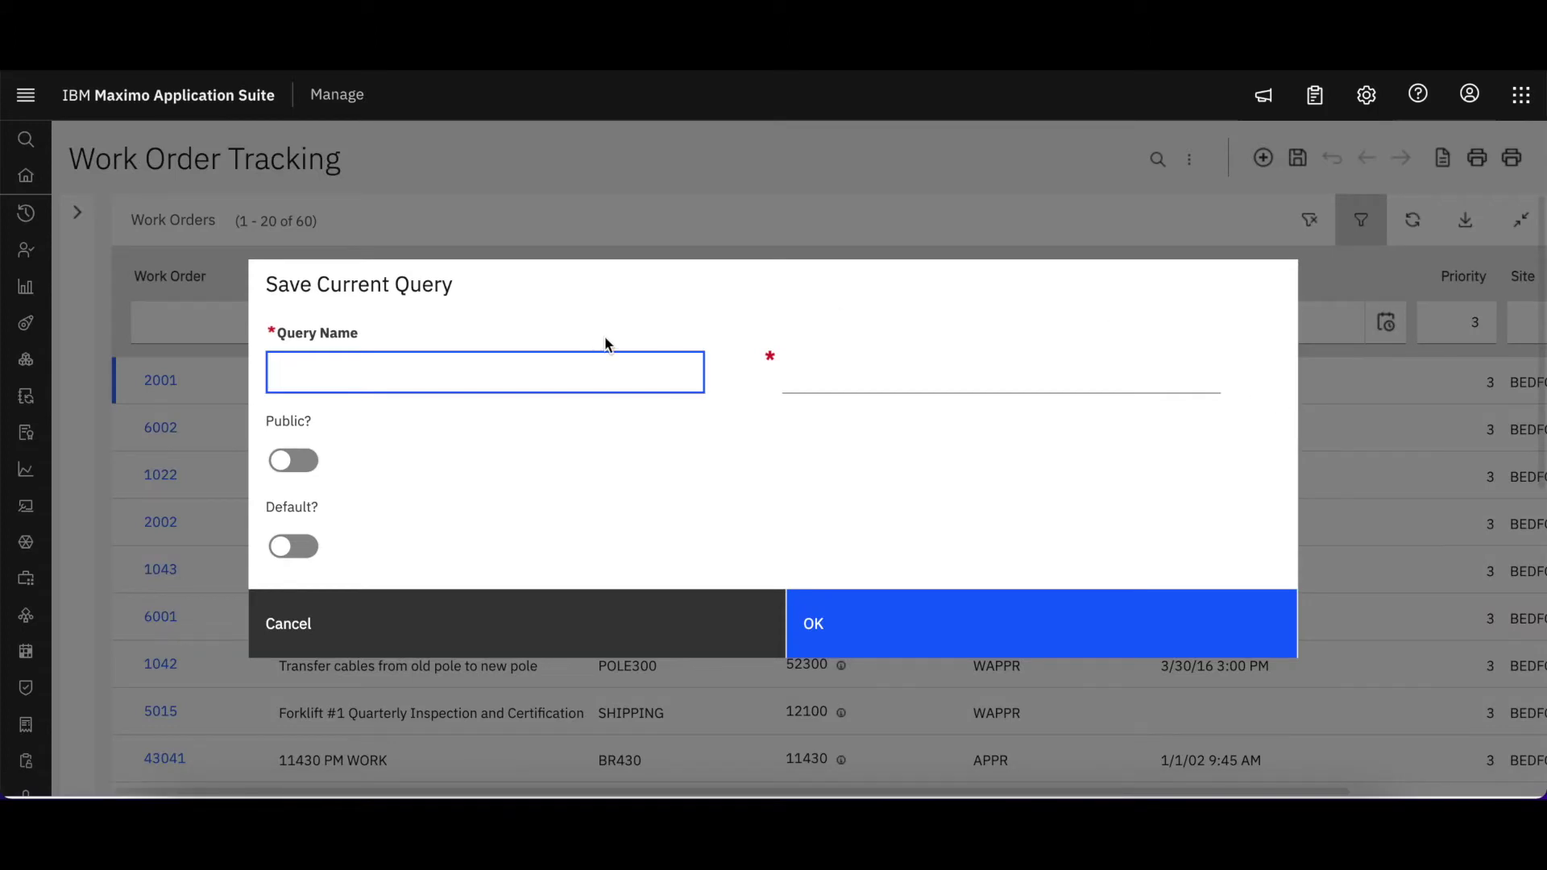
text(Bedford)
text(P3)
key(Tab)
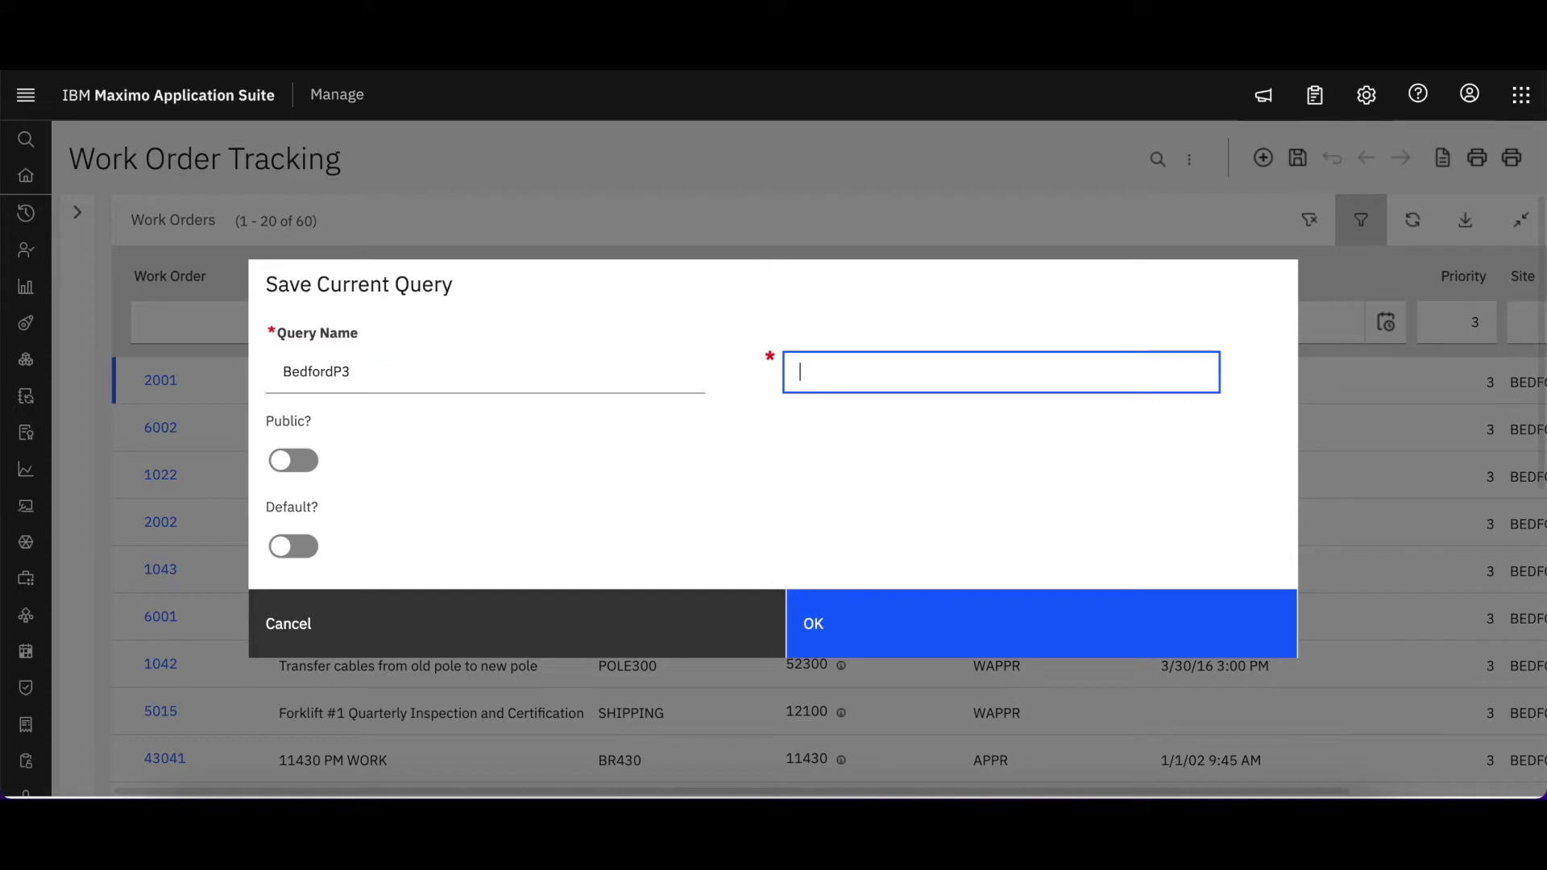
text(Priority 3 )
text(Bedfdord )
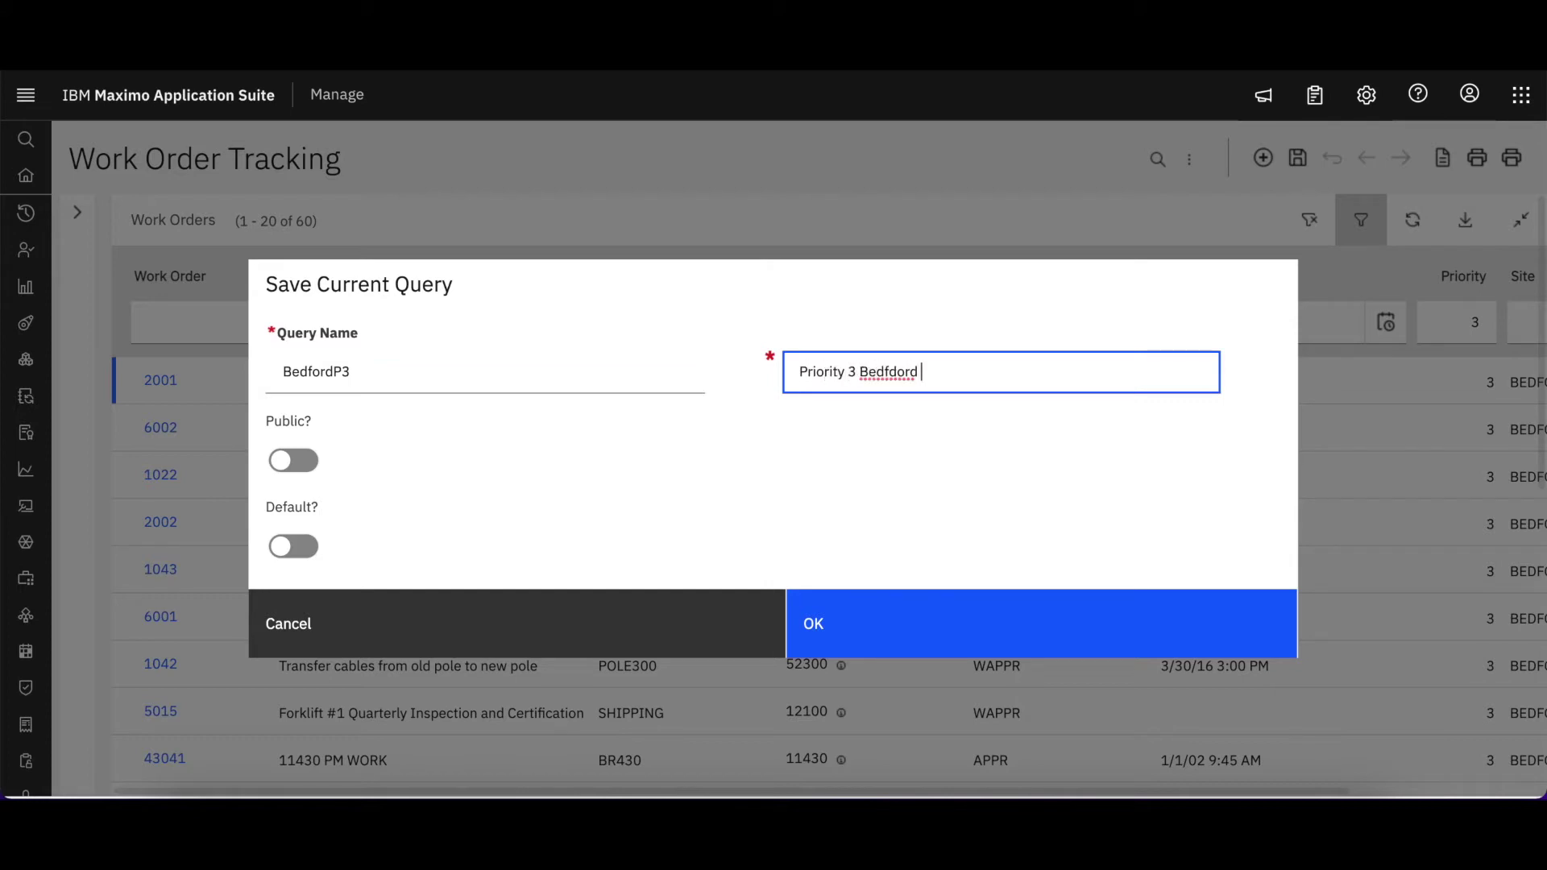
text(work)
click(294, 459)
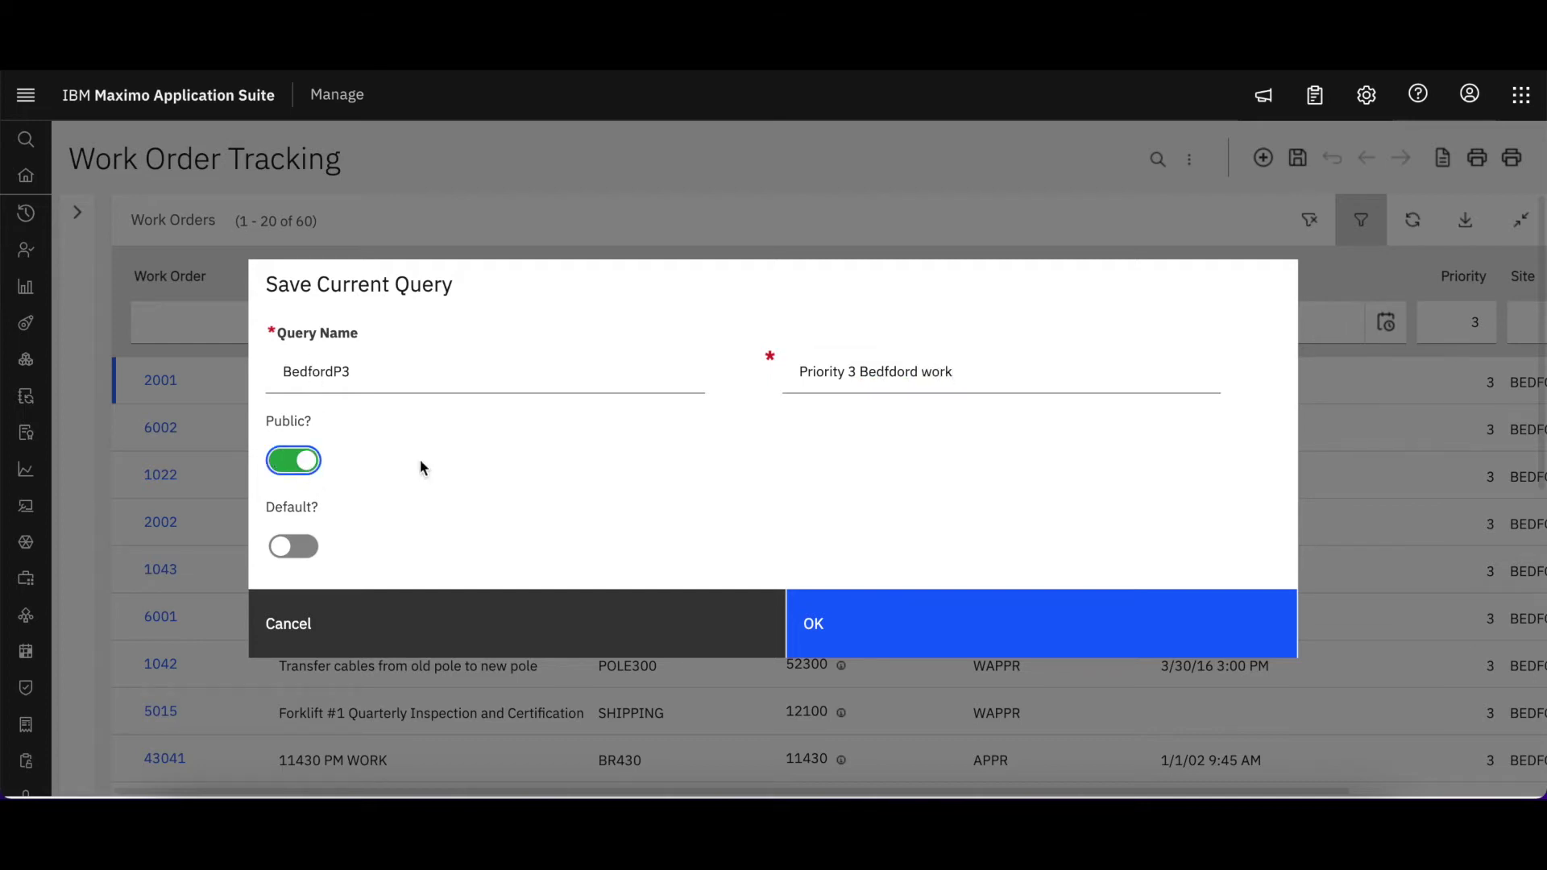
click(941, 640)
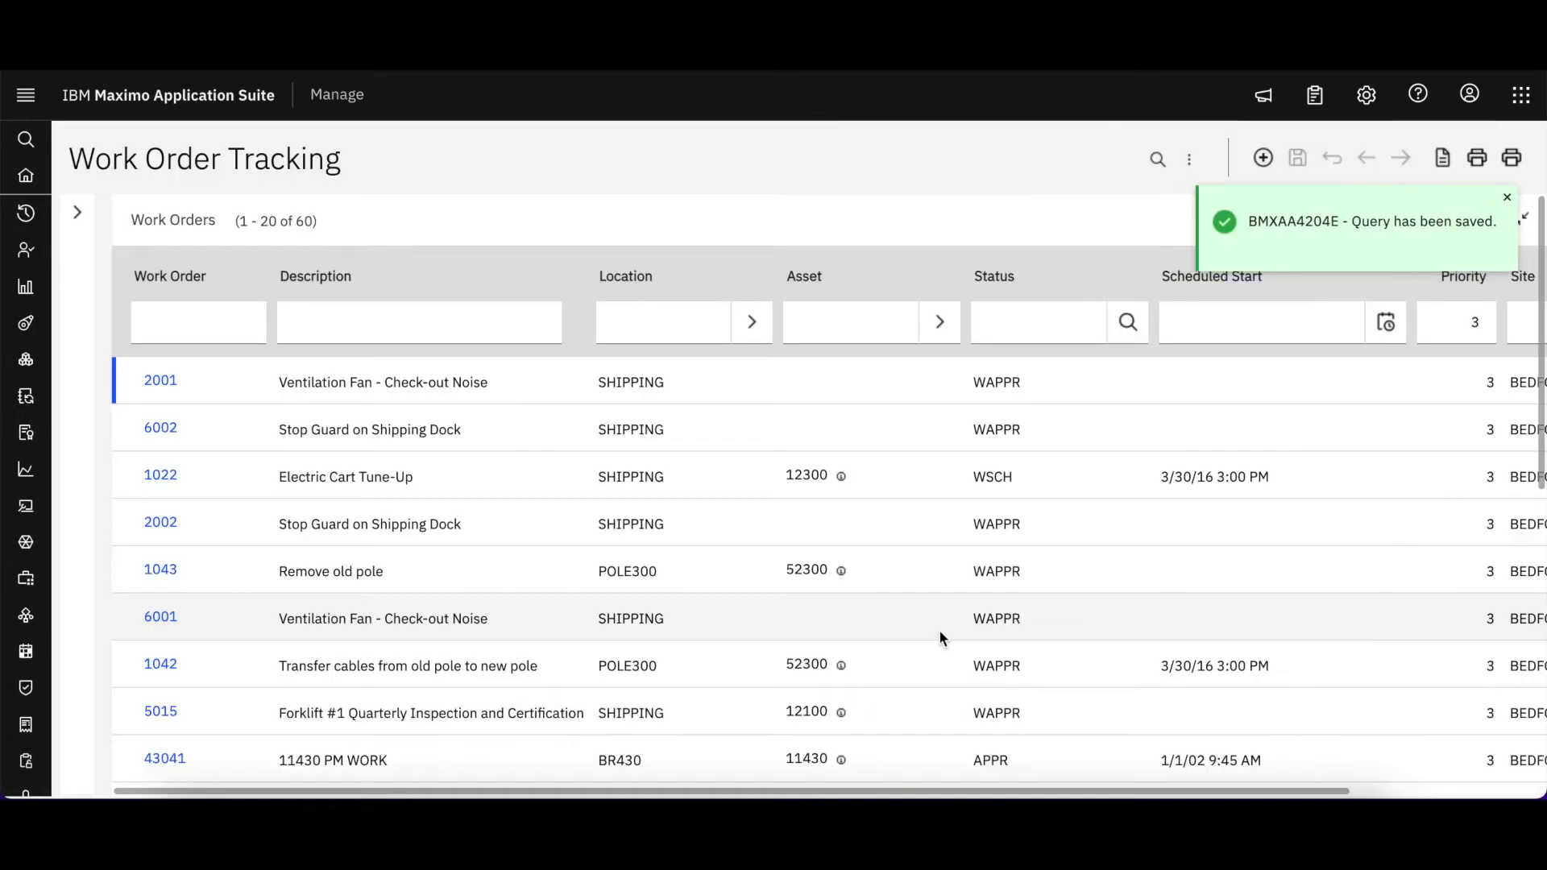
Run Bedford Open Priority 1 Work, then the new Priority 3 Bedfford work query listing 60 records
click(76, 211)
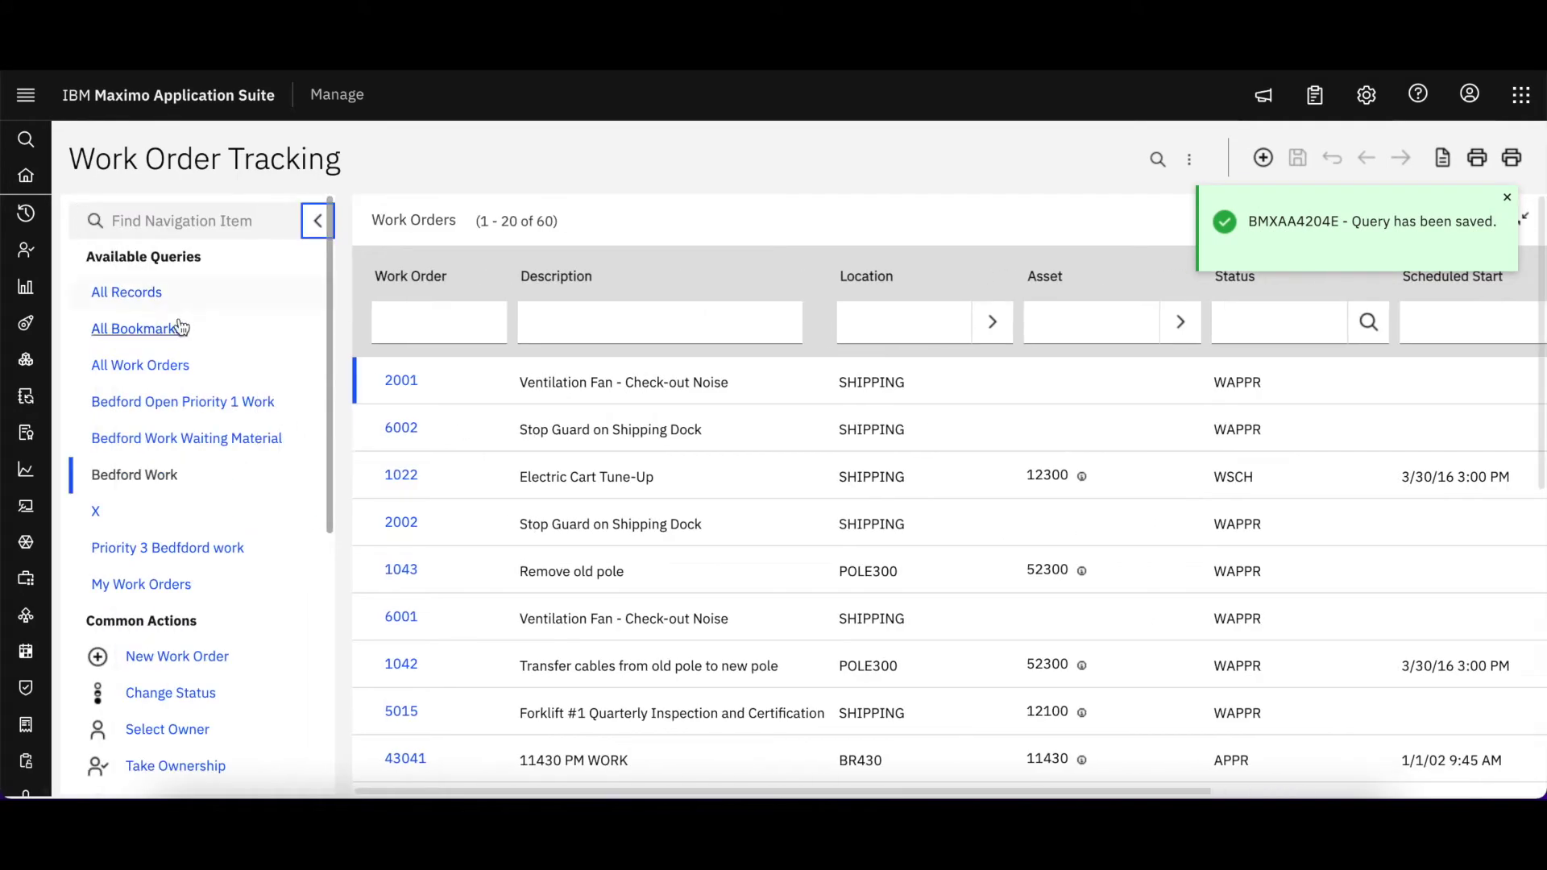
click(166, 554)
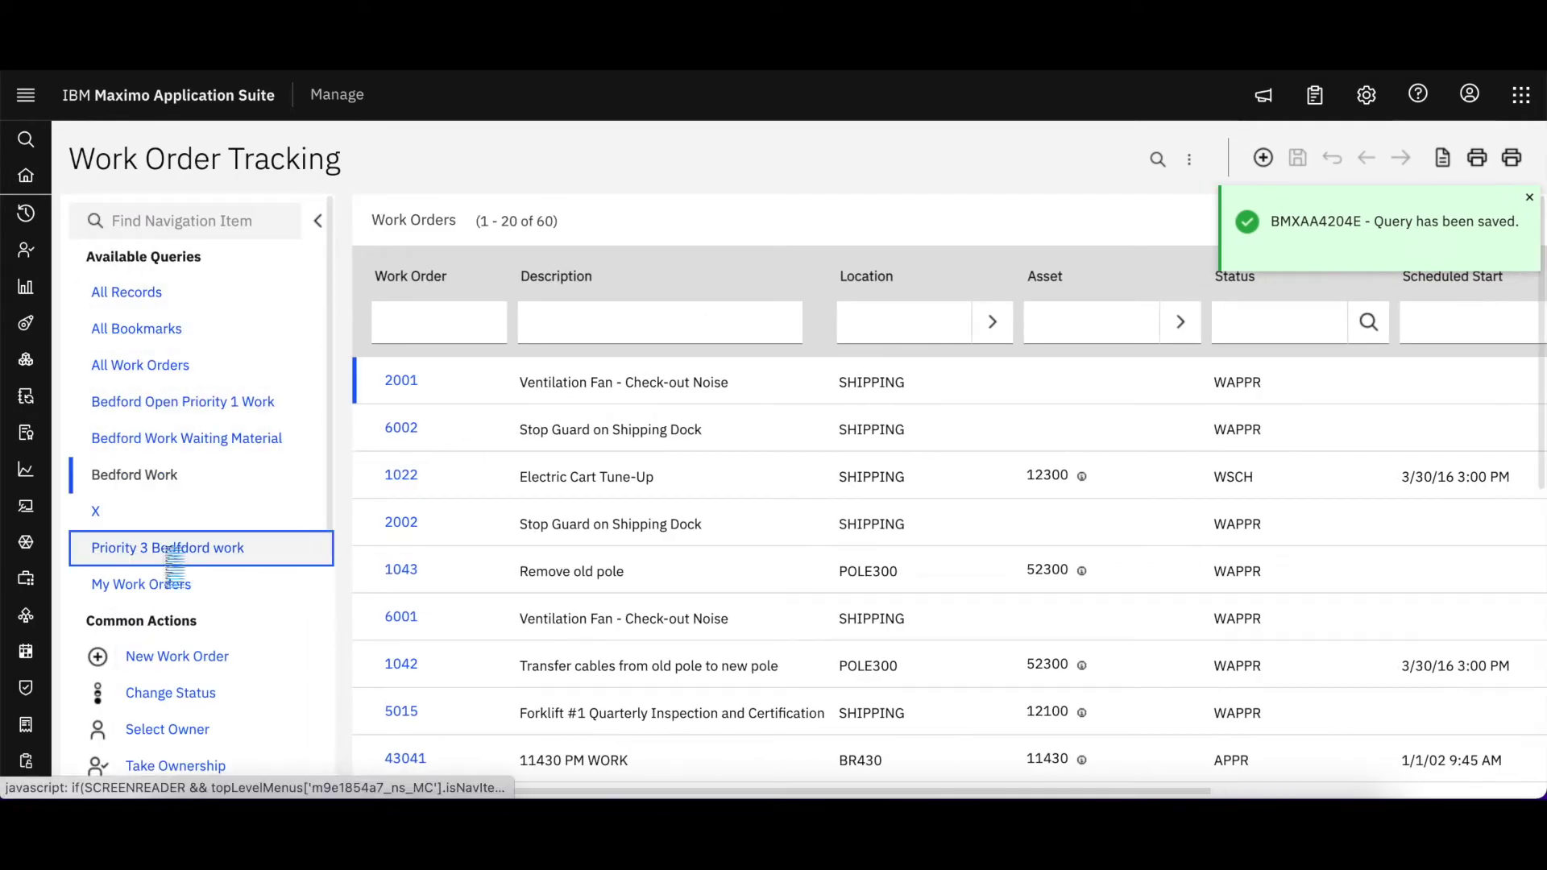
click(220, 414)
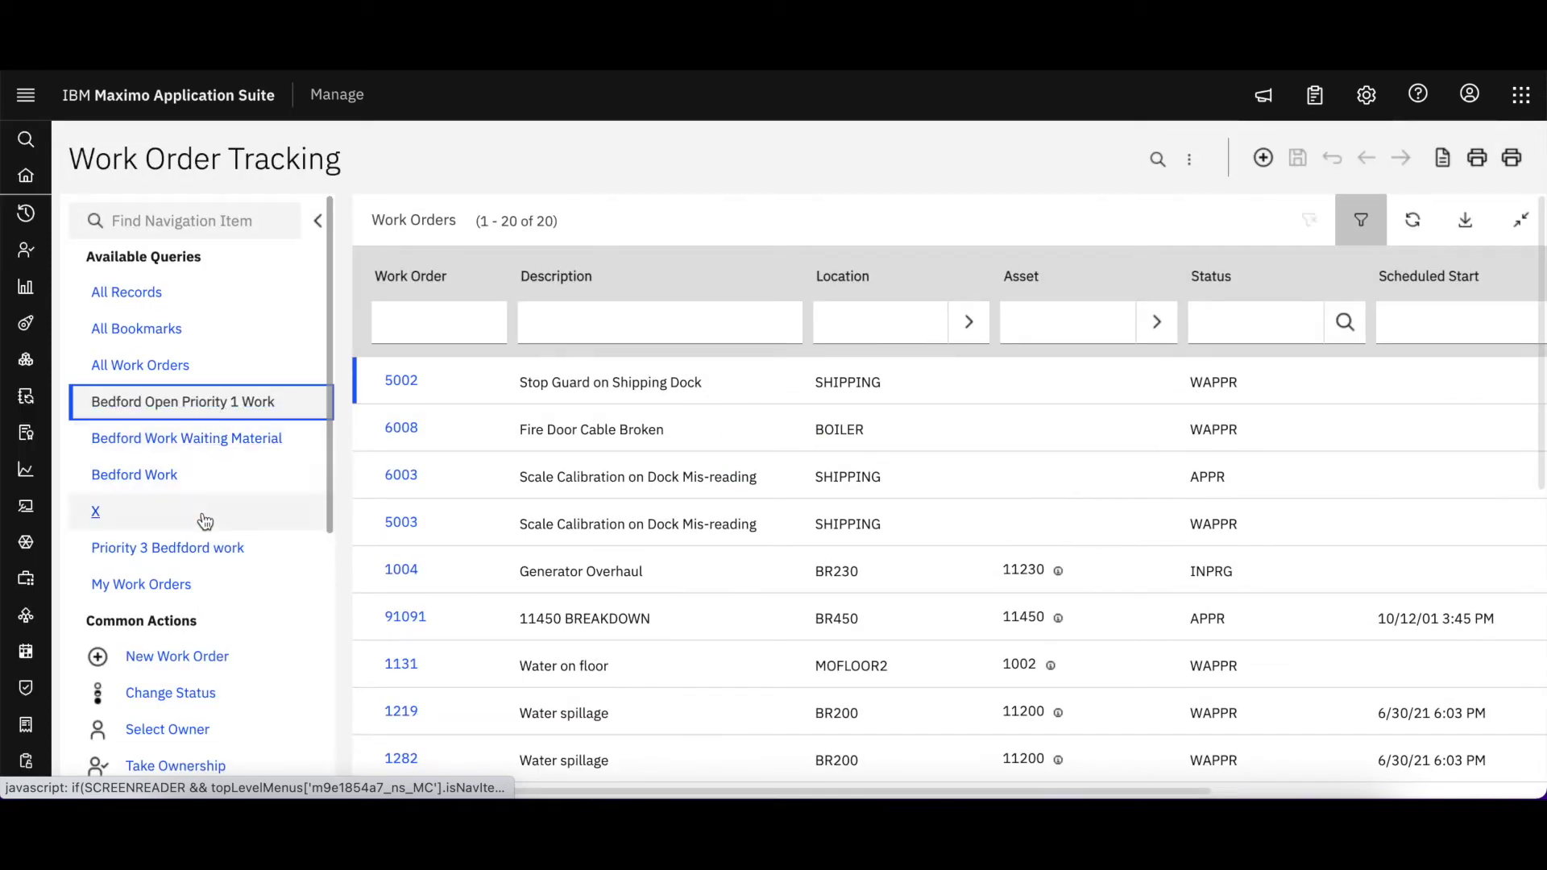
click(201, 551)
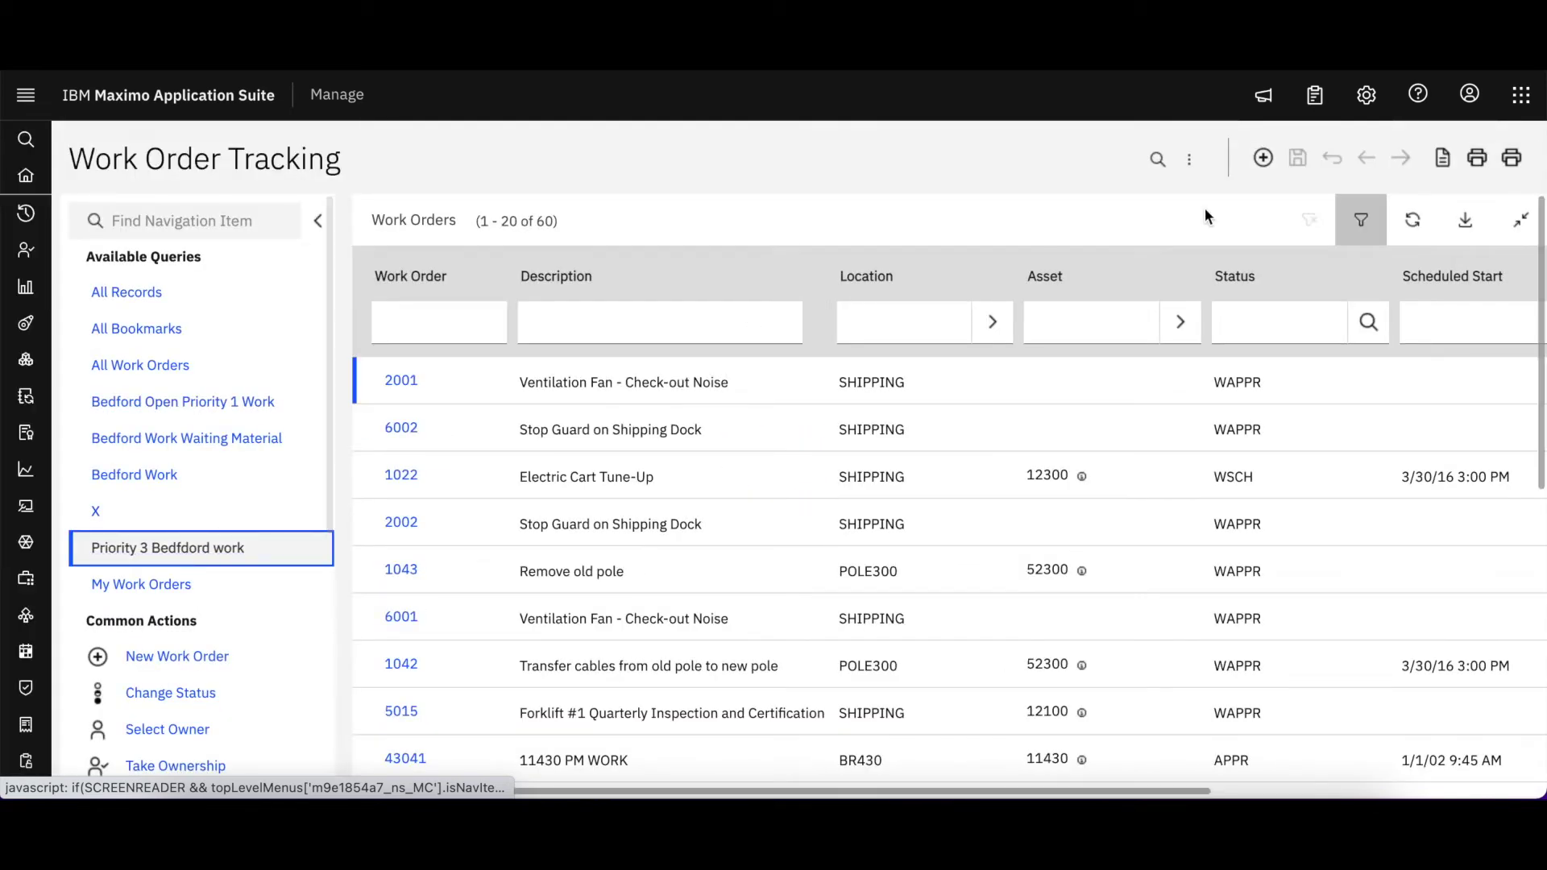
click(1190, 160)
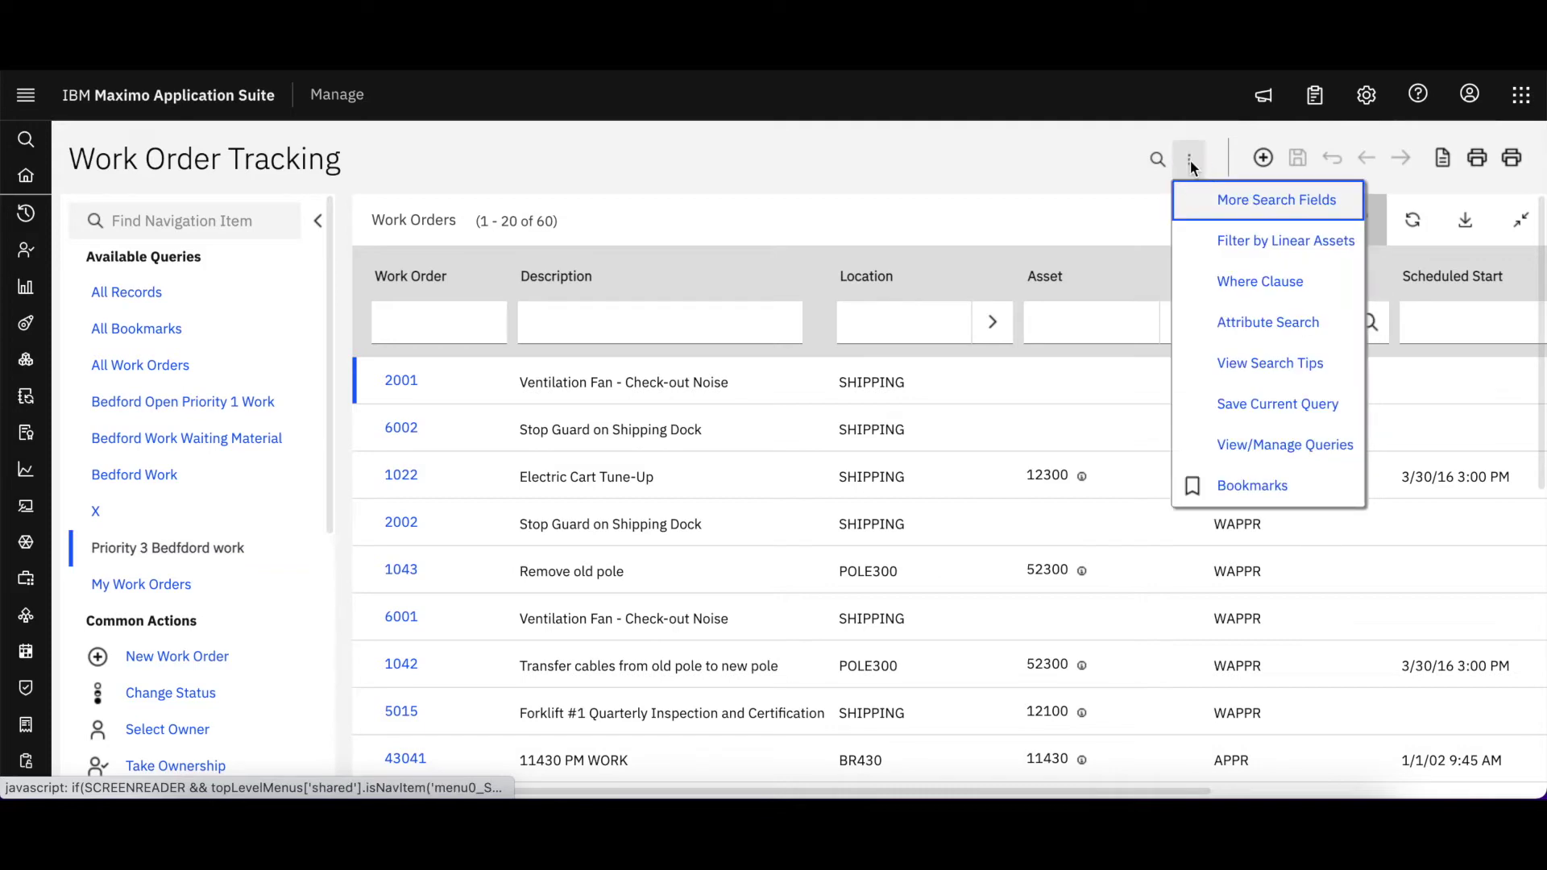
Delete the BedfordP3 query via View/Manage Queries, then run Bedford Work Waiting Material
click(1266, 445)
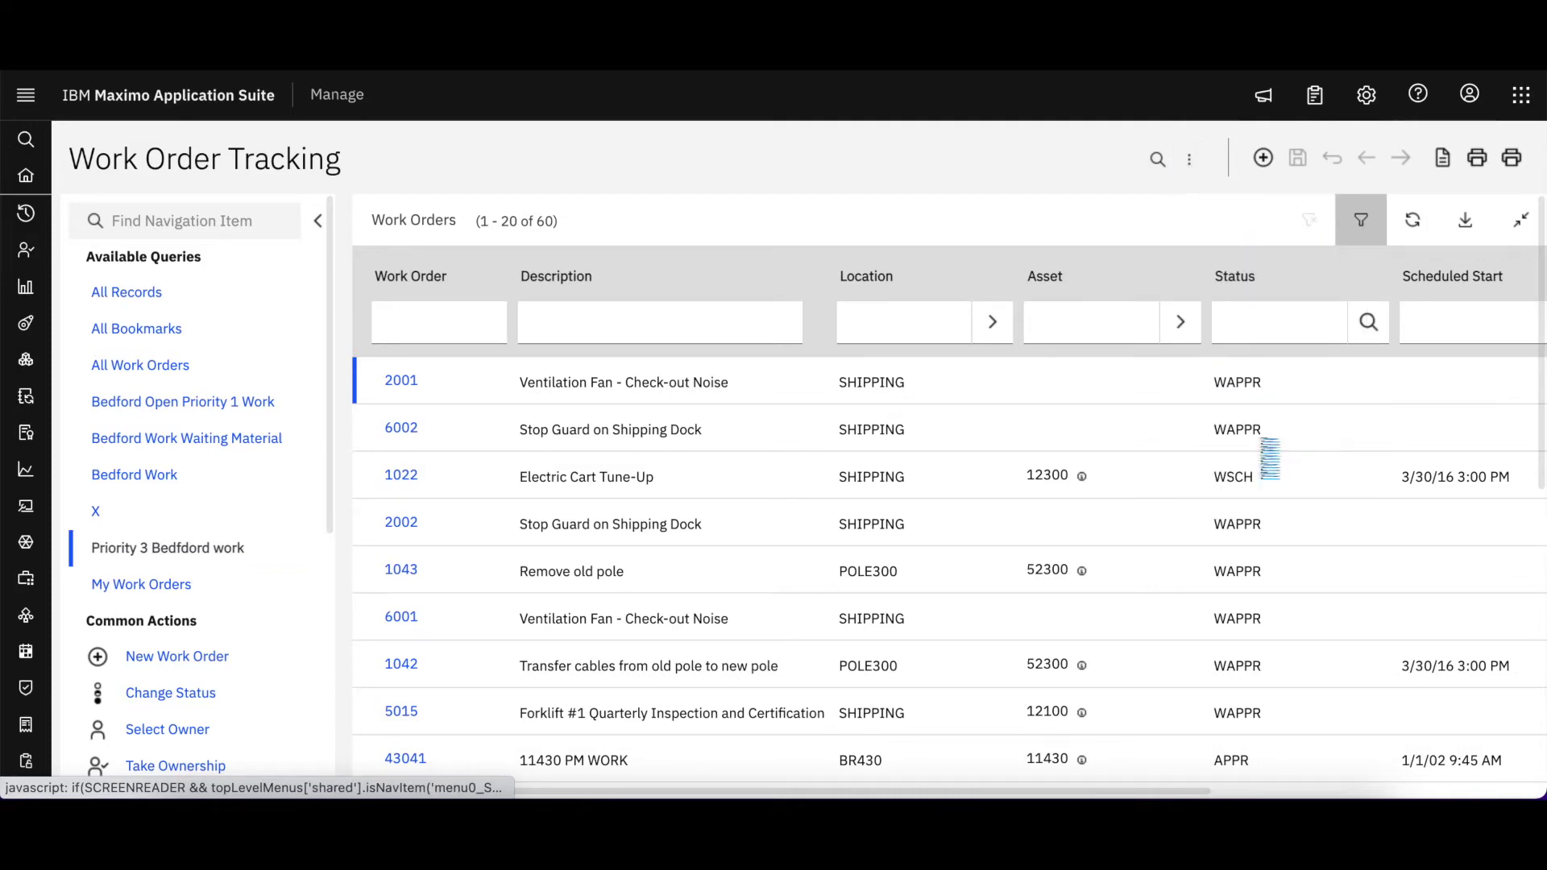
scroll(852, 503, down, 2)
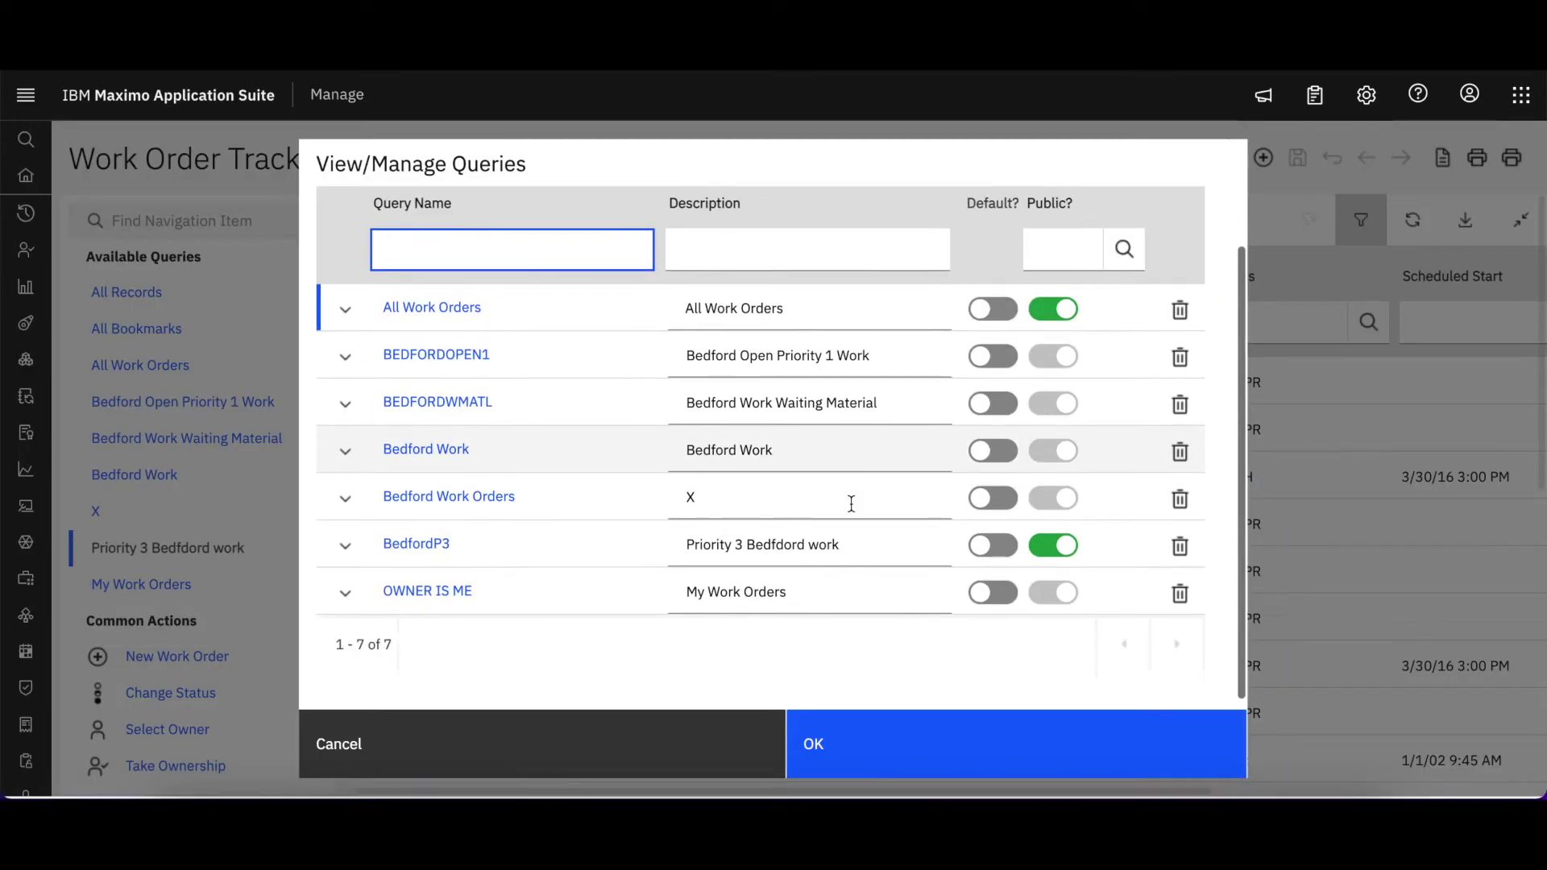
scroll(851, 503, up, 2)
scroll(850, 502, down, 1)
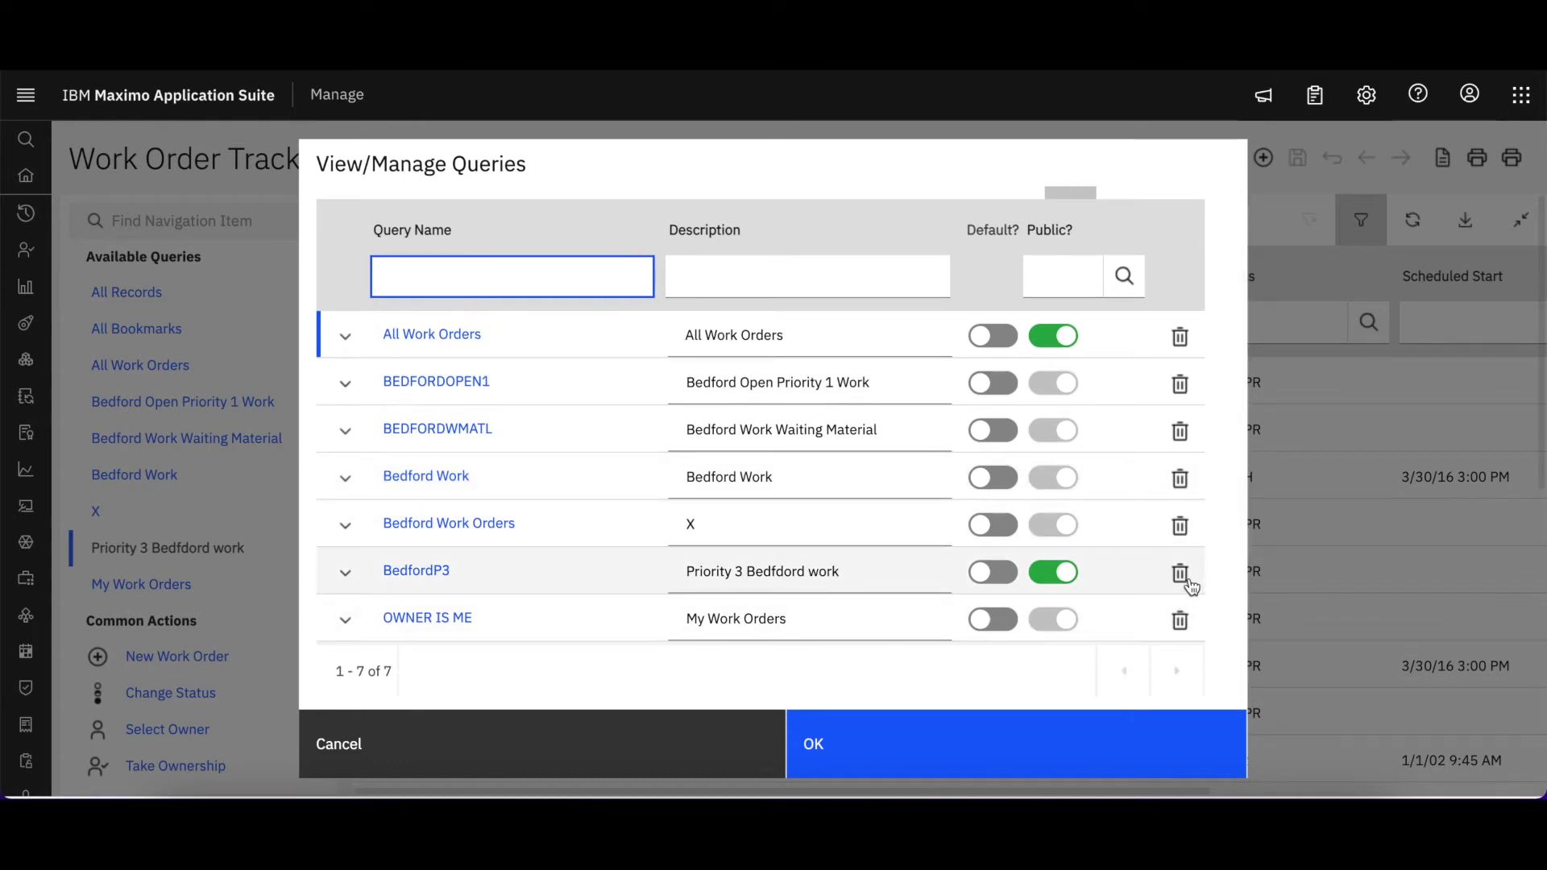
click(1181, 575)
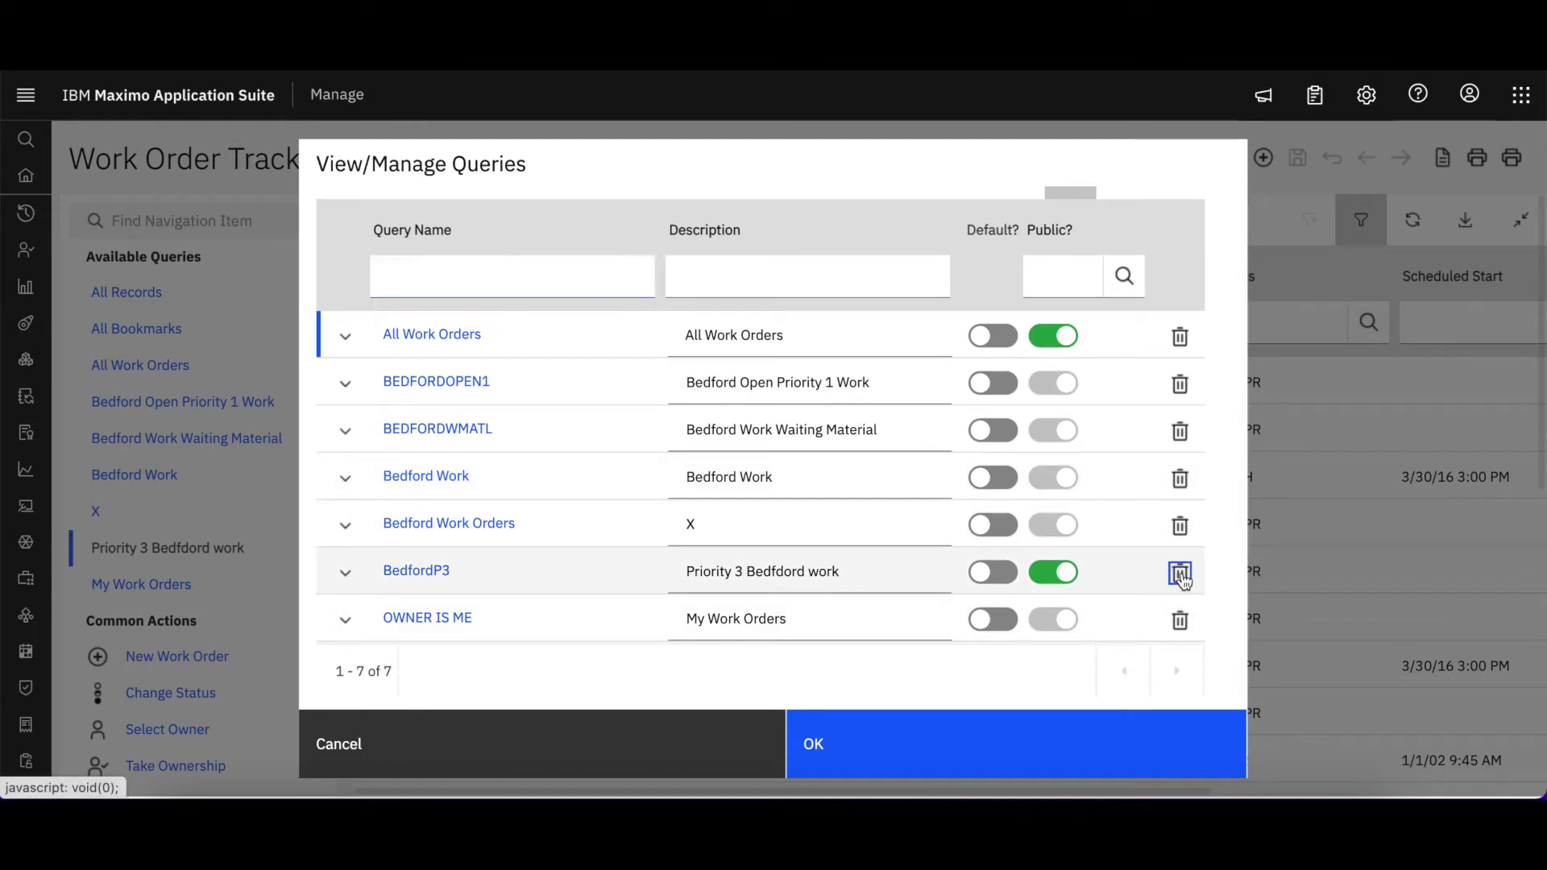
click(1034, 721)
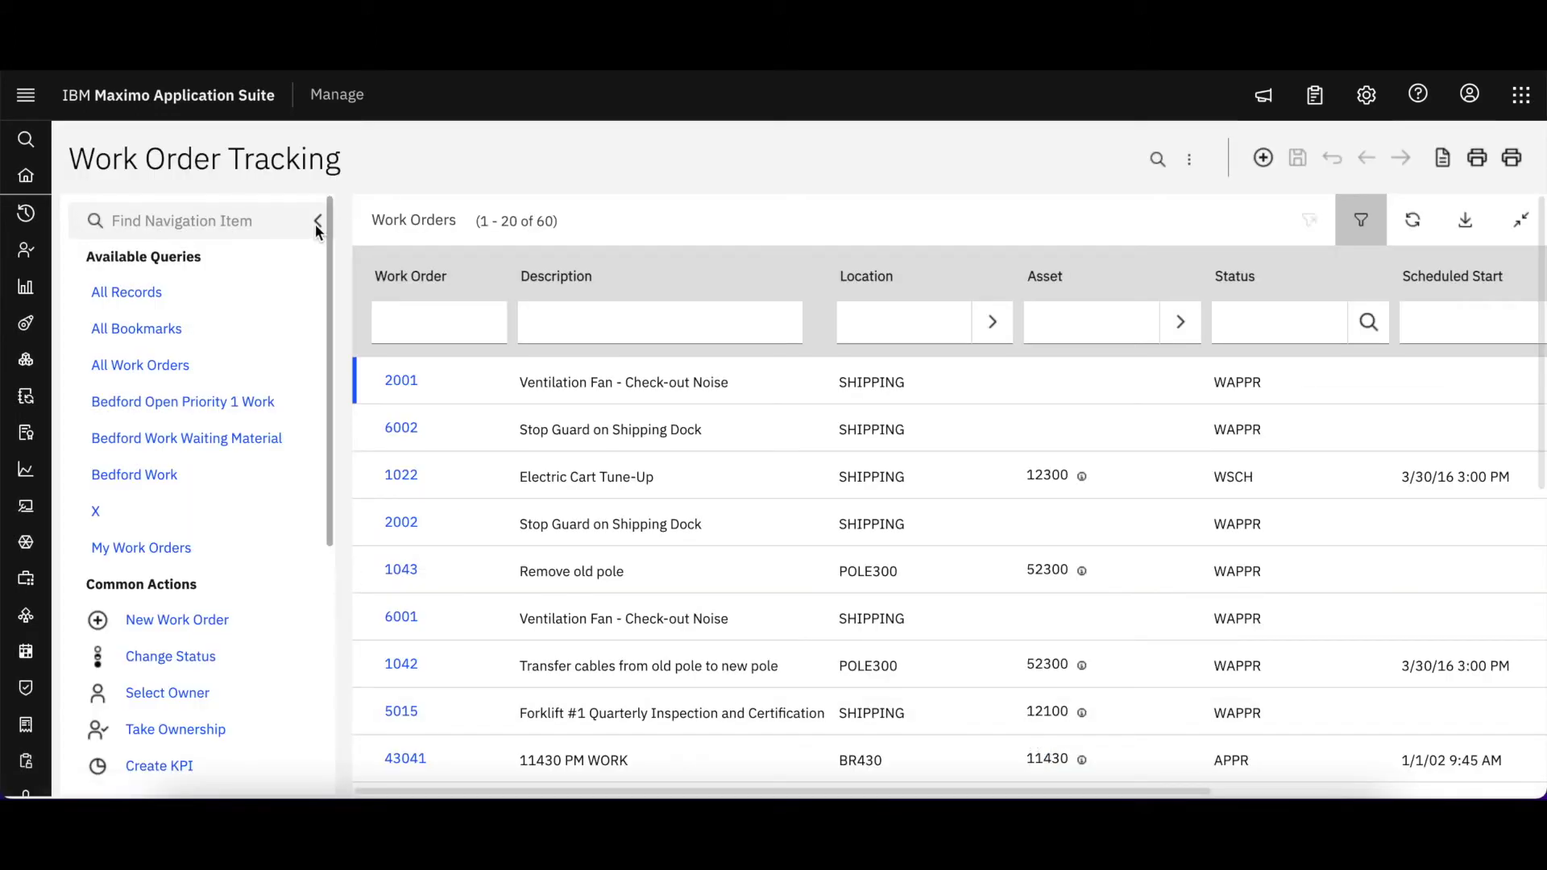
click(216, 444)
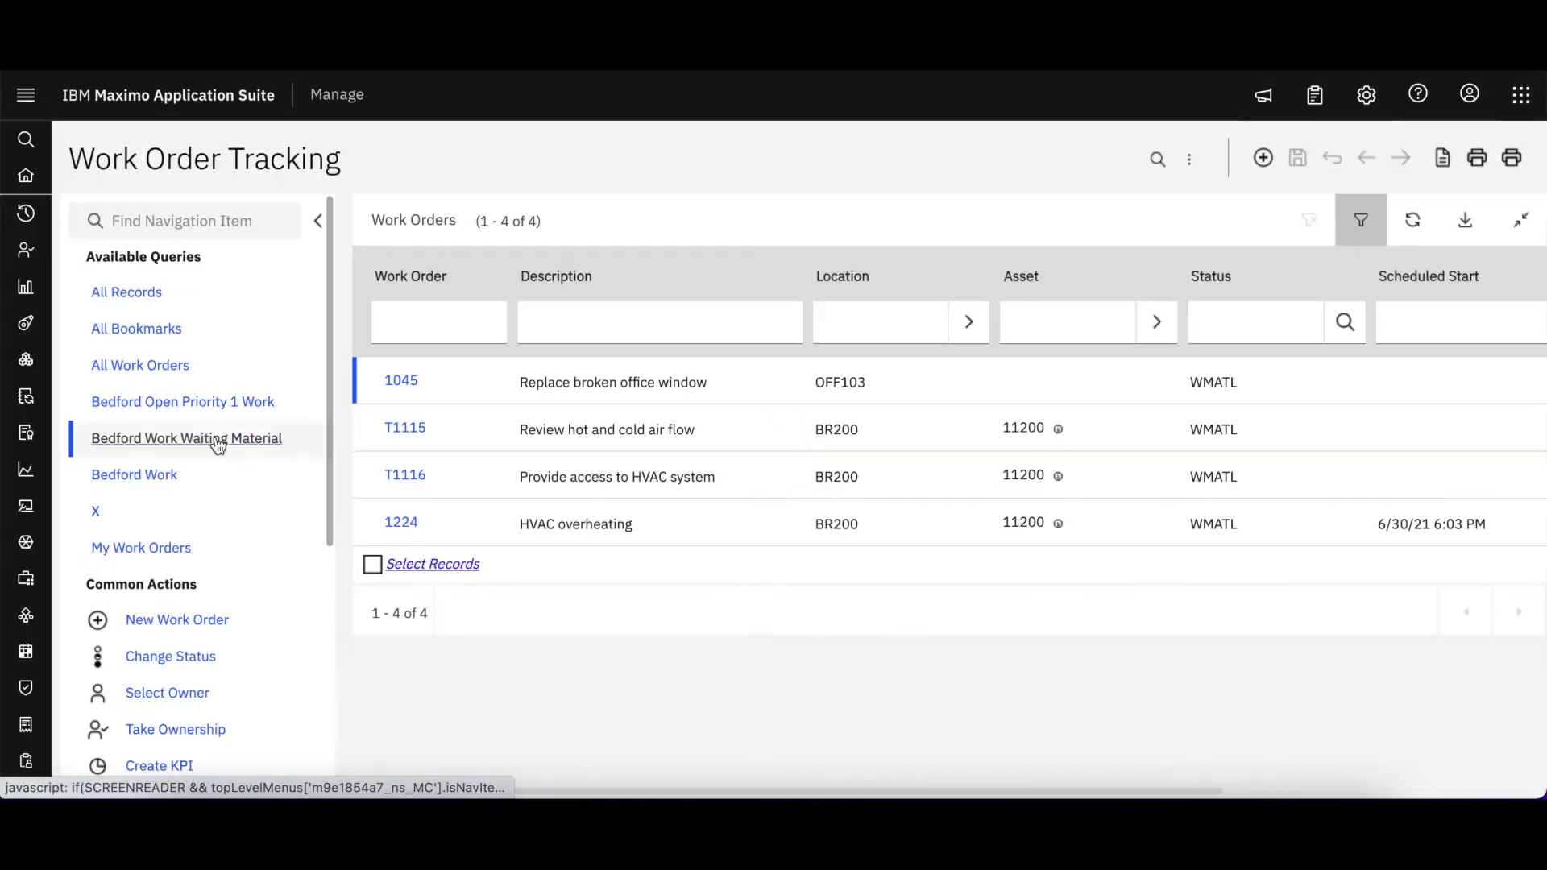
Widen the list to show the four WMATL work orders 1045, T1115, T1116 and 1224
click(318, 220)
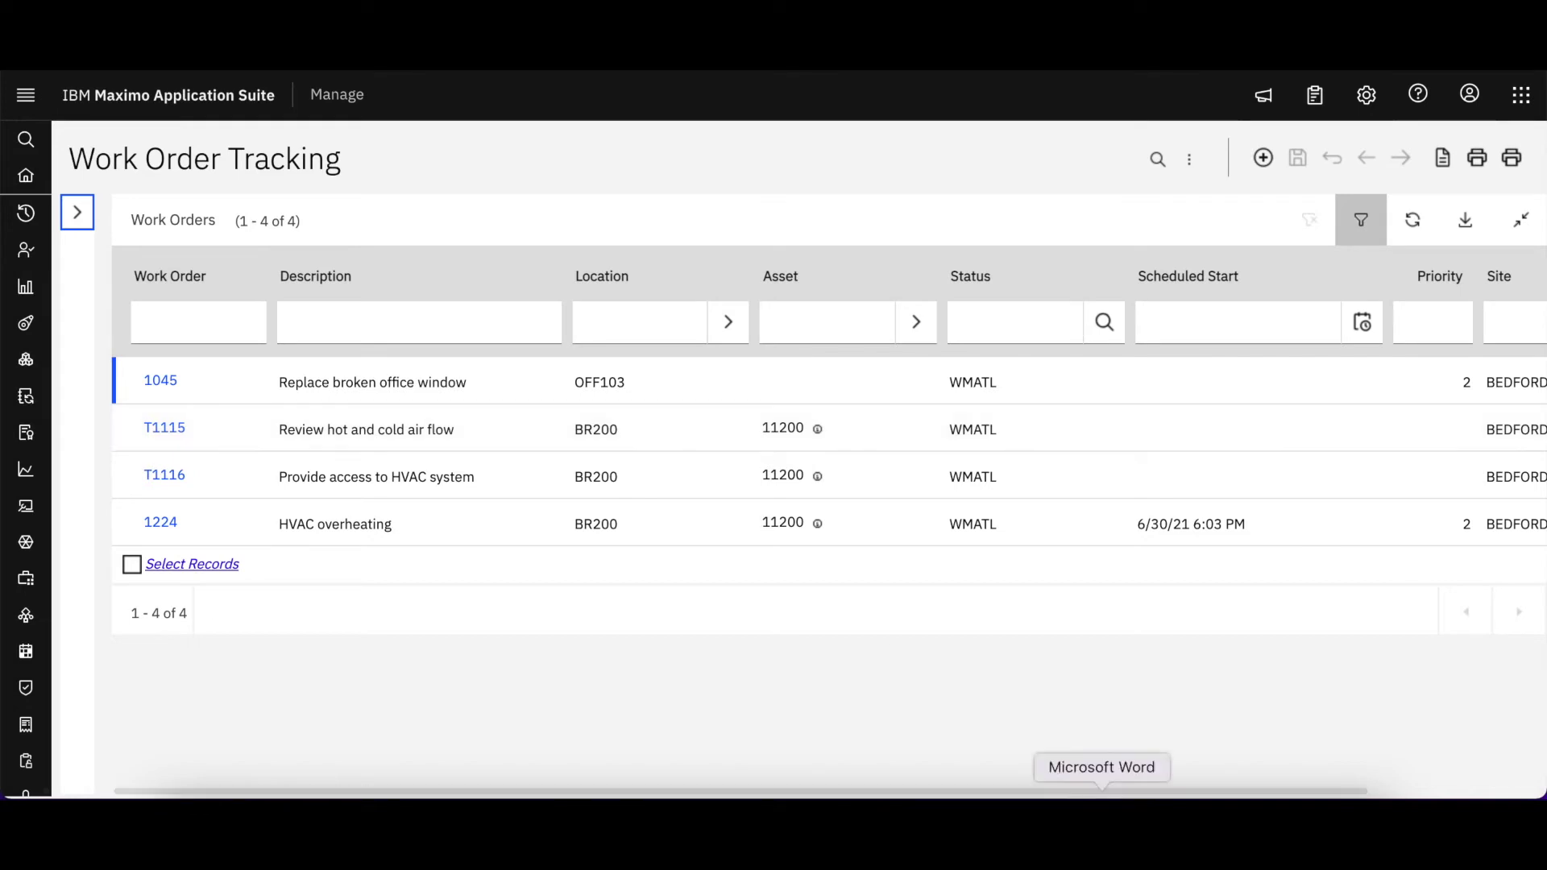
mouse_move(1359, 791)
mouse_down()
mouse_move(1424, 794)
mouse_move(1206, 783)
mouse_up()
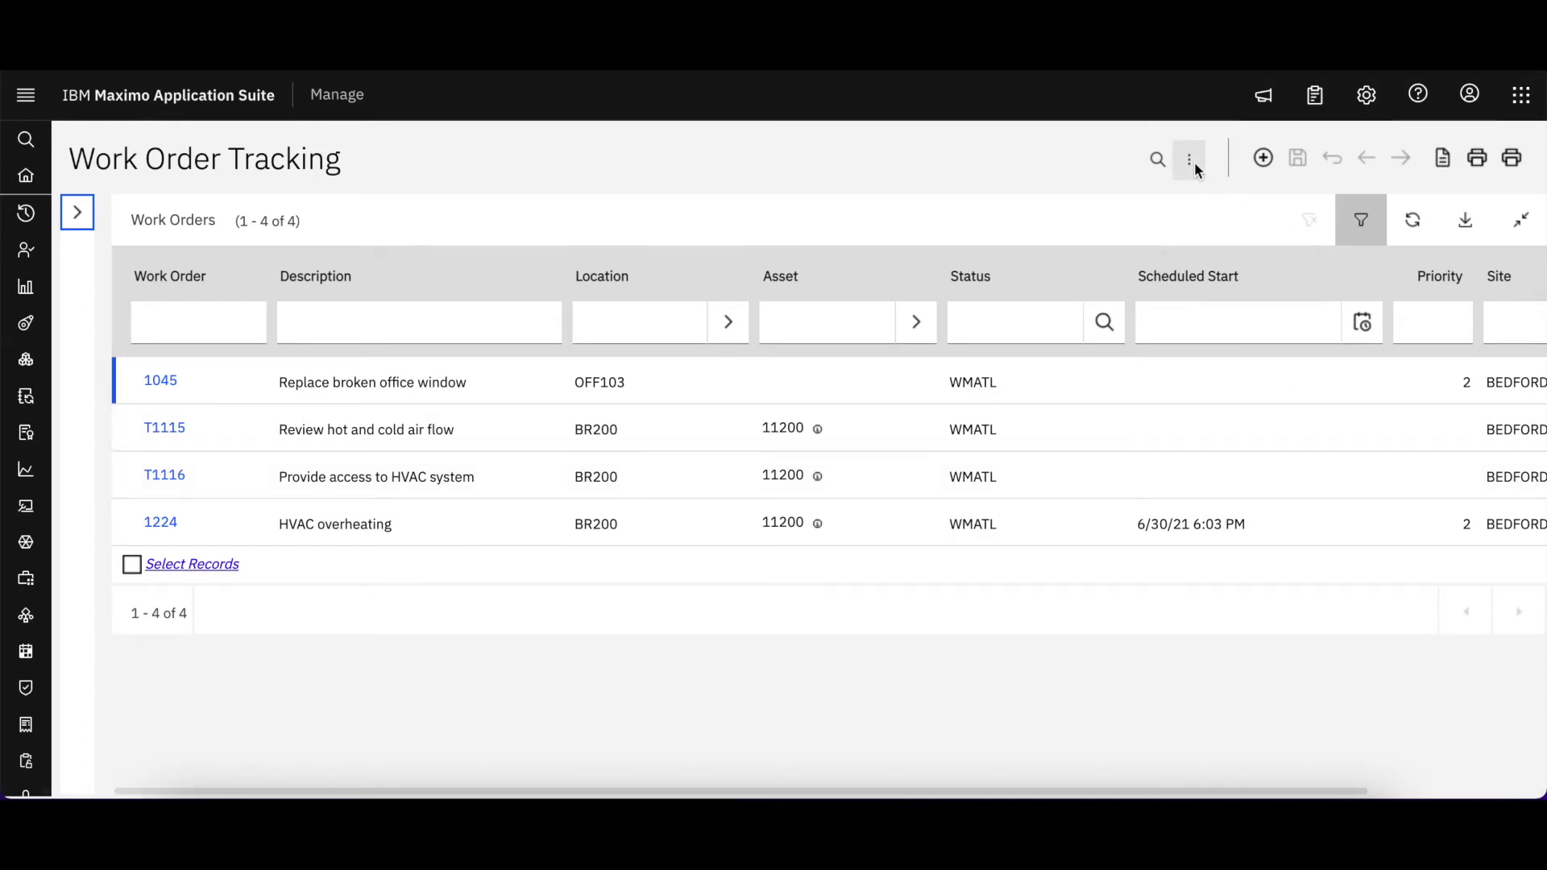
click(1192, 161)
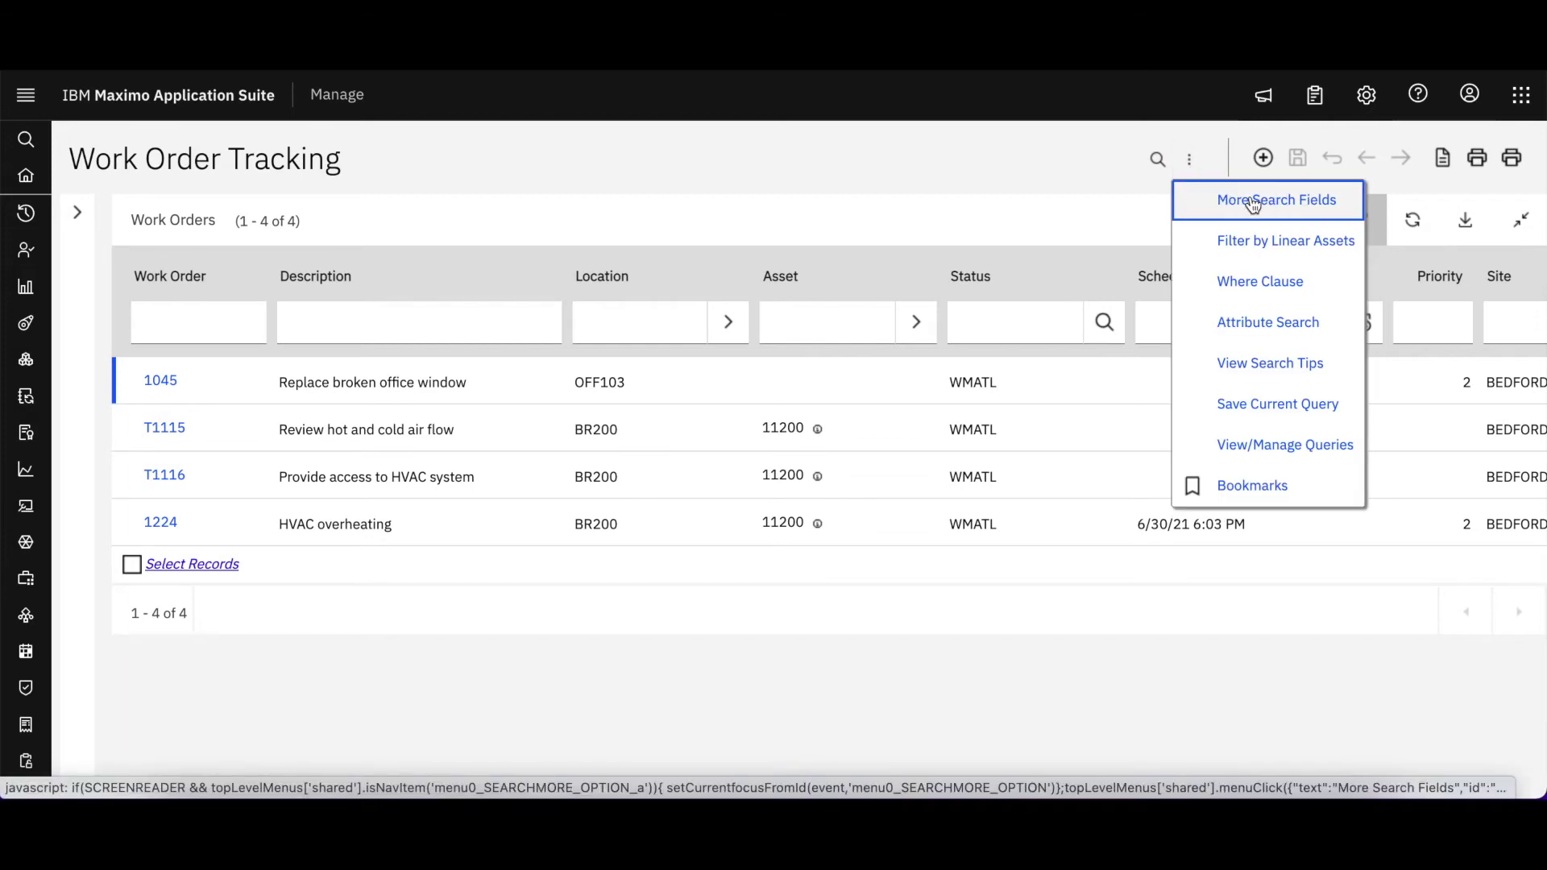
Add Work Type EM via More Search Fields and find, leaving T1115 and T1116
click(1251, 204)
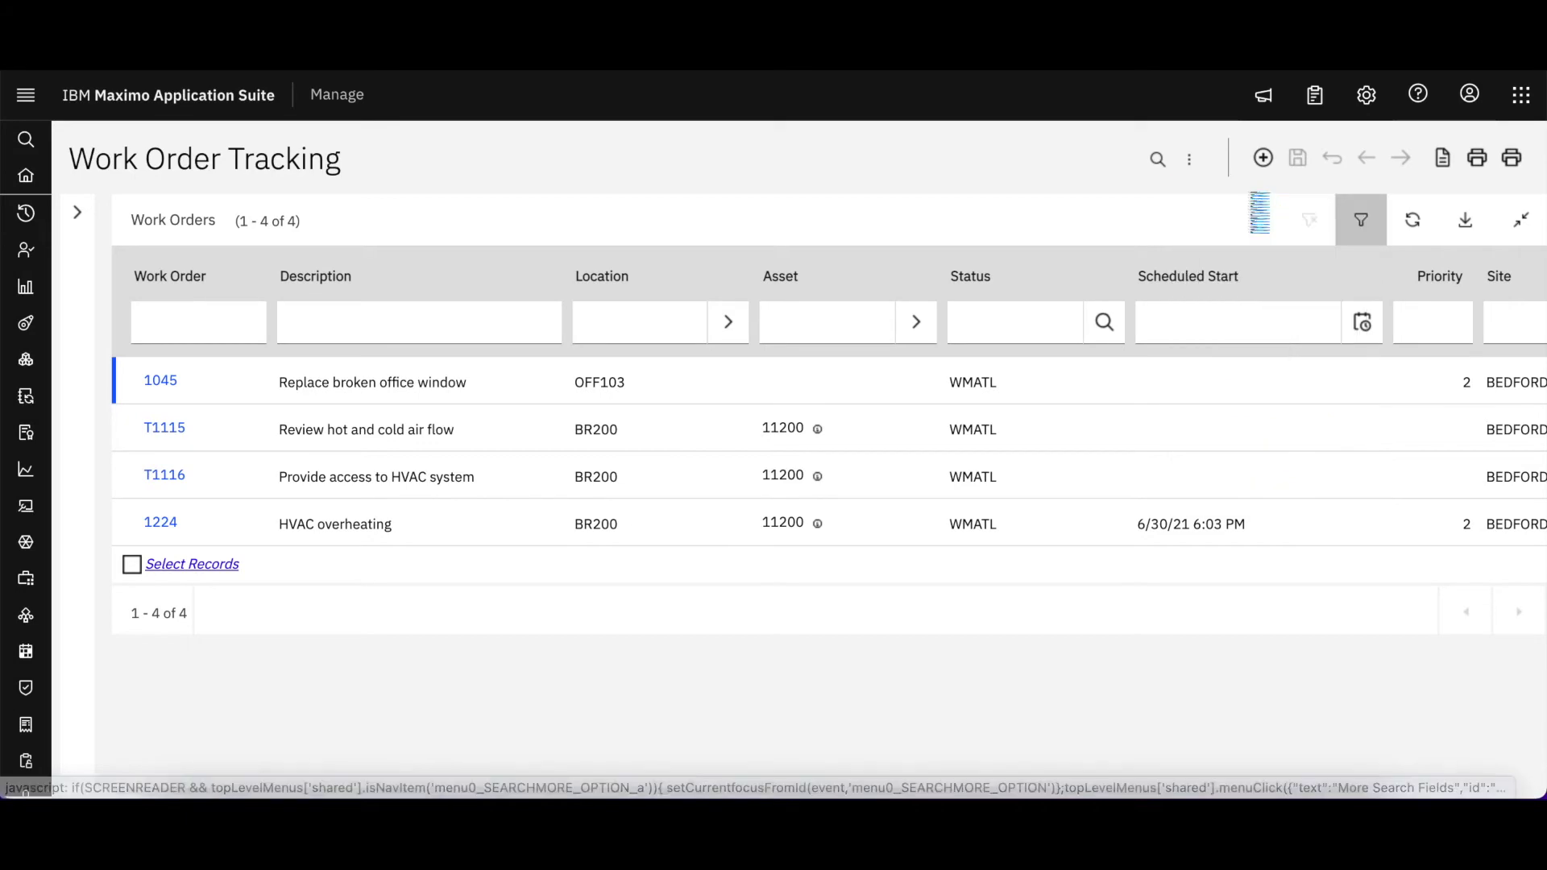
scroll(1101, 451, down, 1)
scroll(1101, 449, down, 5)
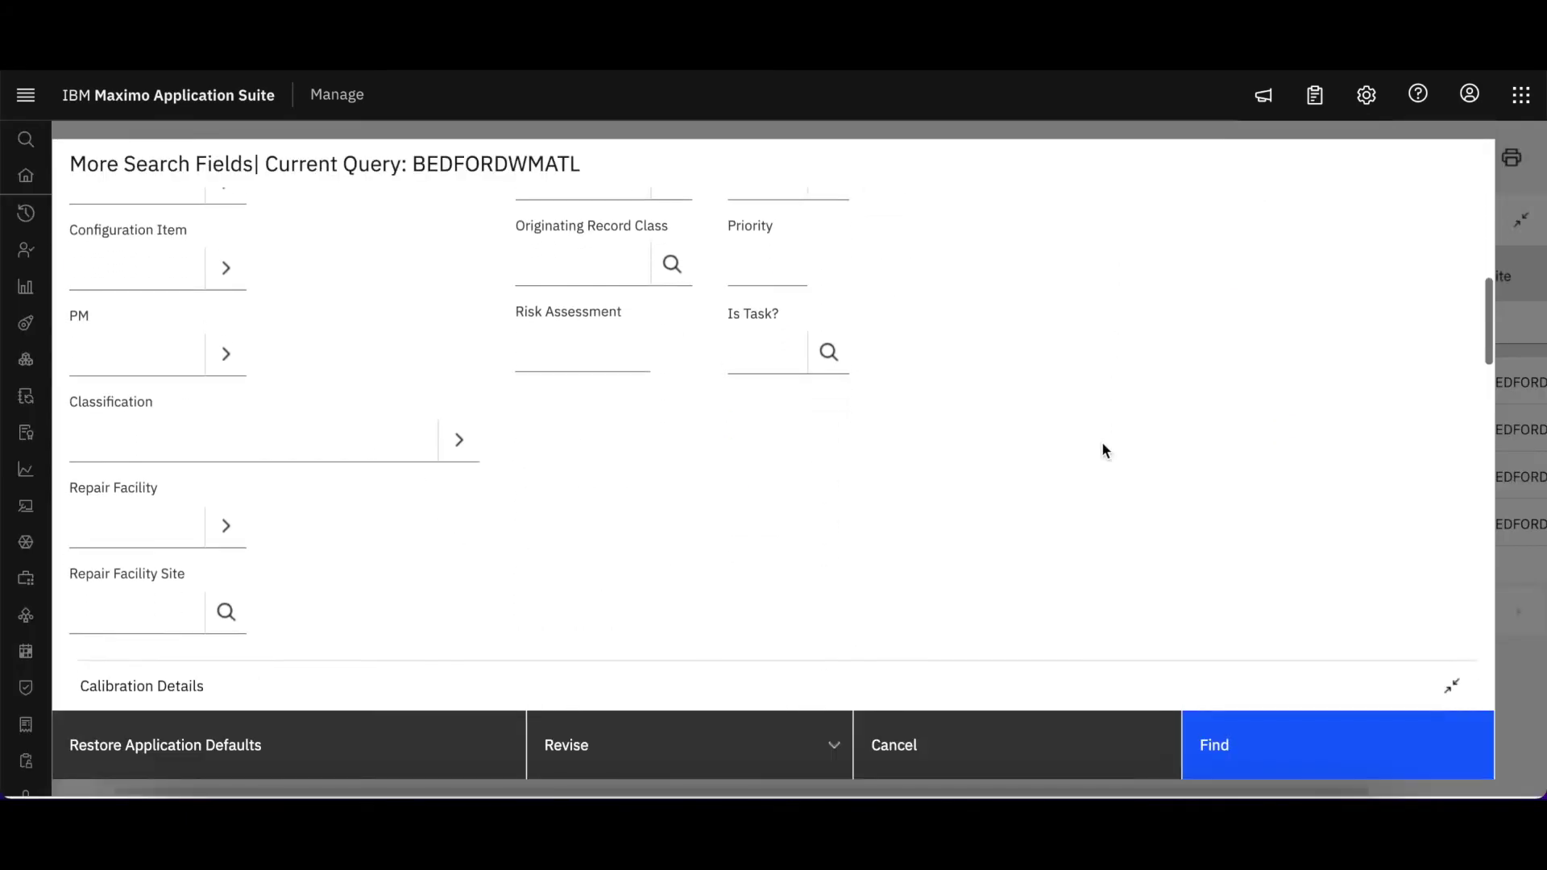
scroll(1100, 449, down, 5)
scroll(1100, 450, down, 3)
scroll(1100, 447, down, 5)
scroll(1100, 447, down, 2)
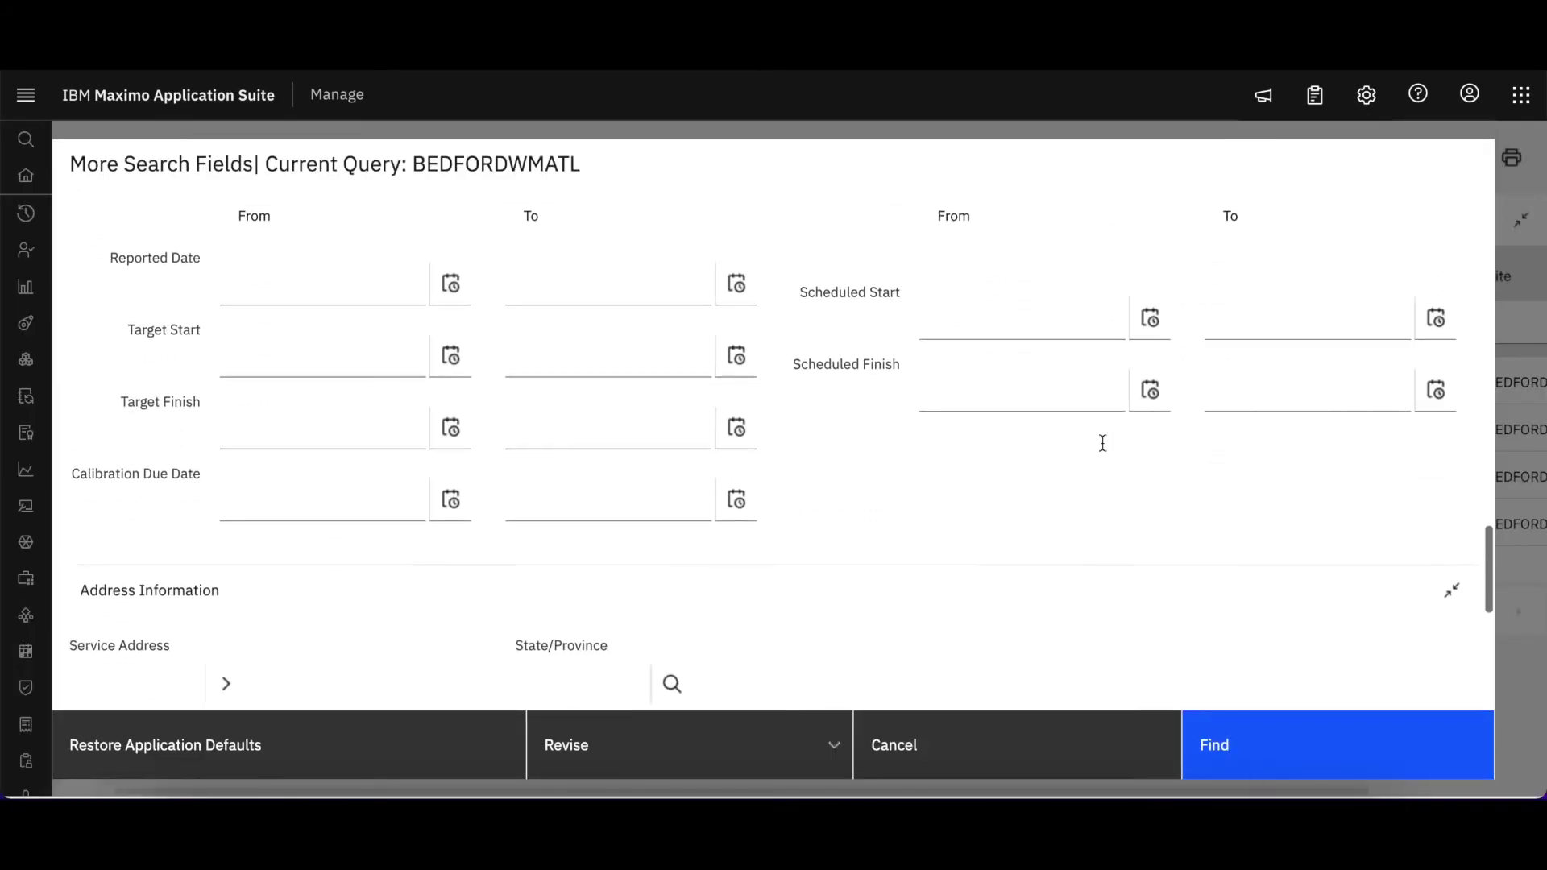
scroll(1101, 447, down, 3)
scroll(1101, 447, up, 4)
scroll(1101, 449, up, 5)
scroll(1101, 451, up, 5)
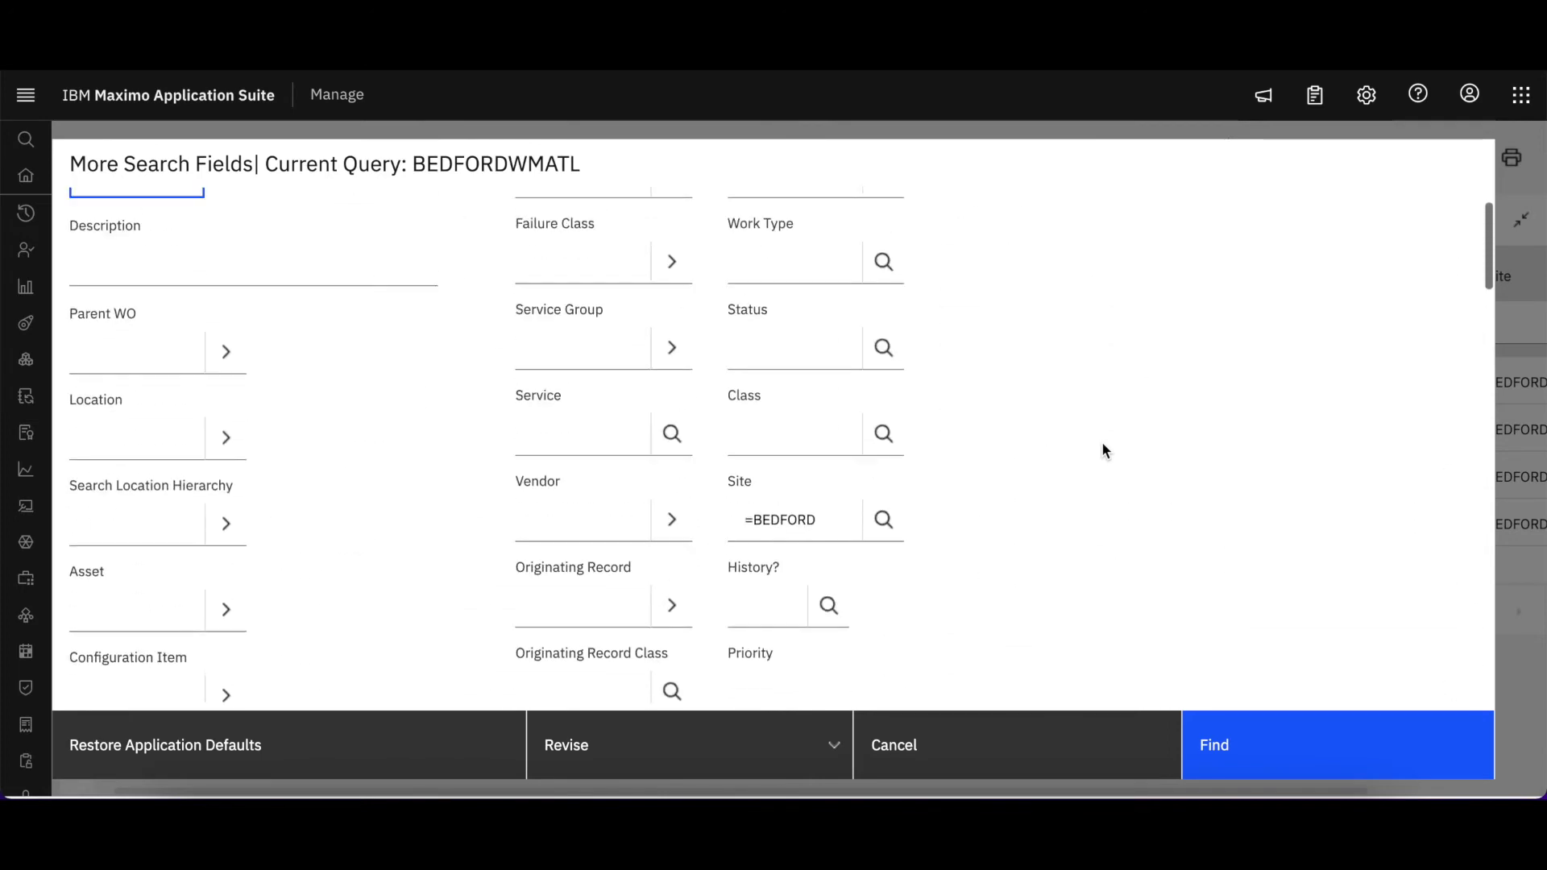
scroll(1101, 450, up, 2)
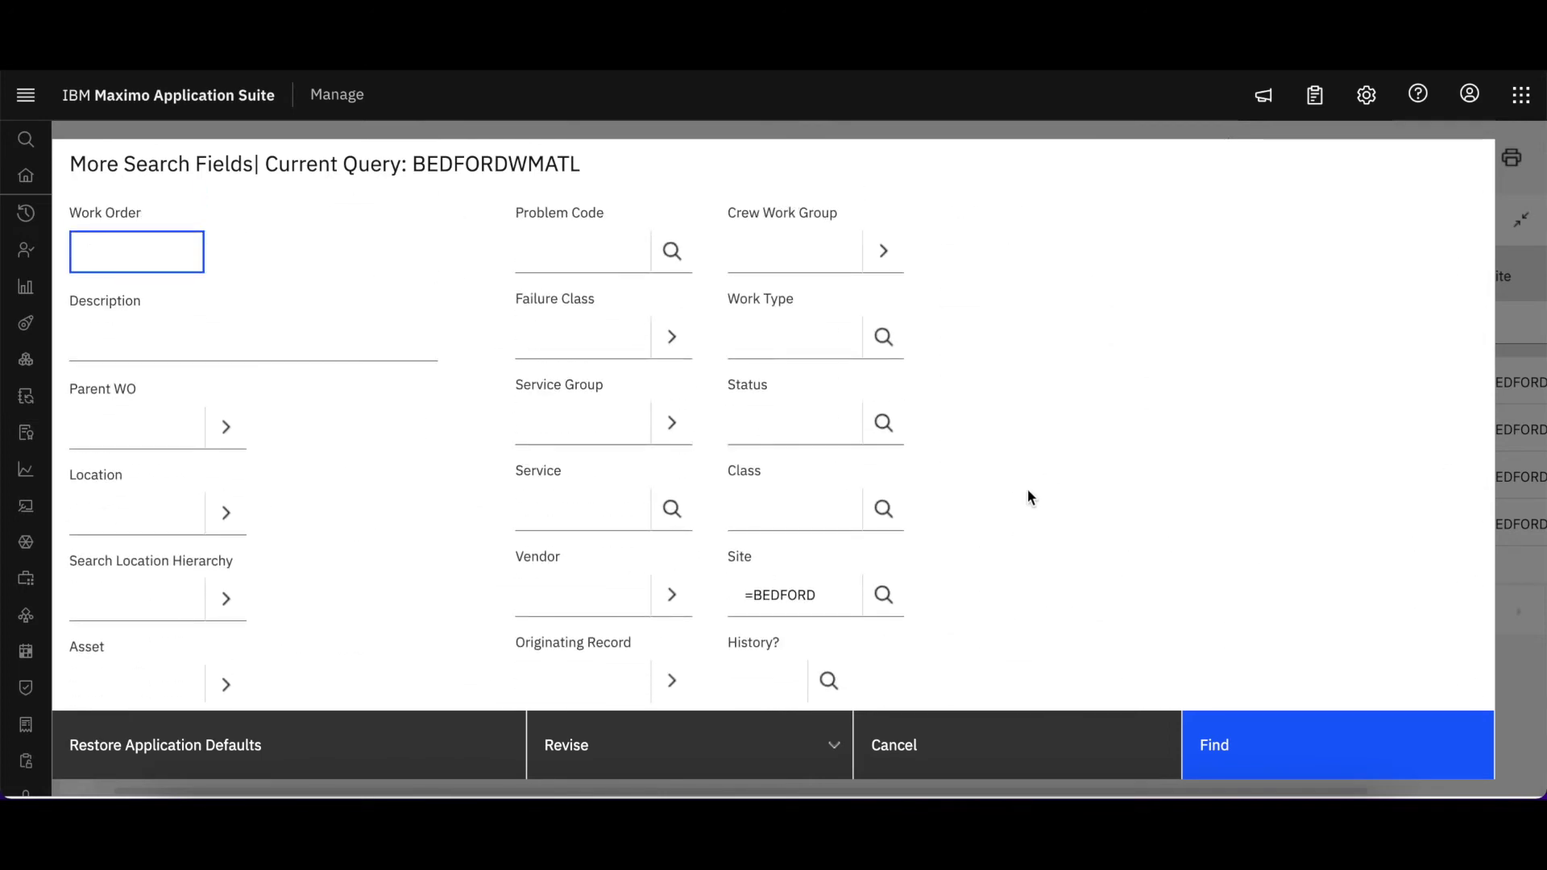
click(885, 340)
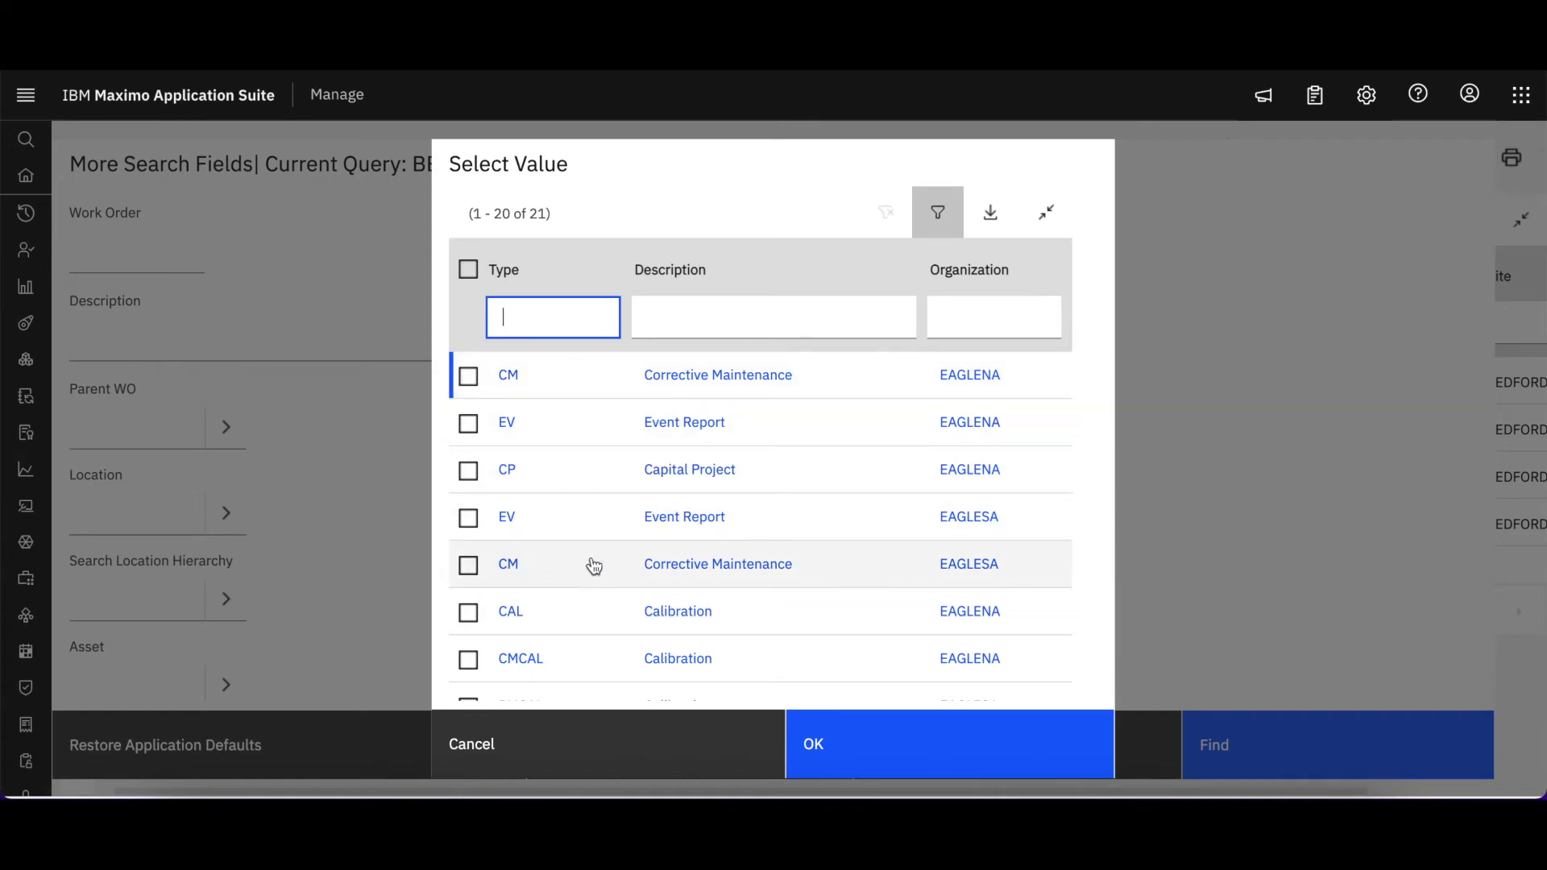
scroll(594, 565, down, 1)
scroll(593, 565, down, 2)
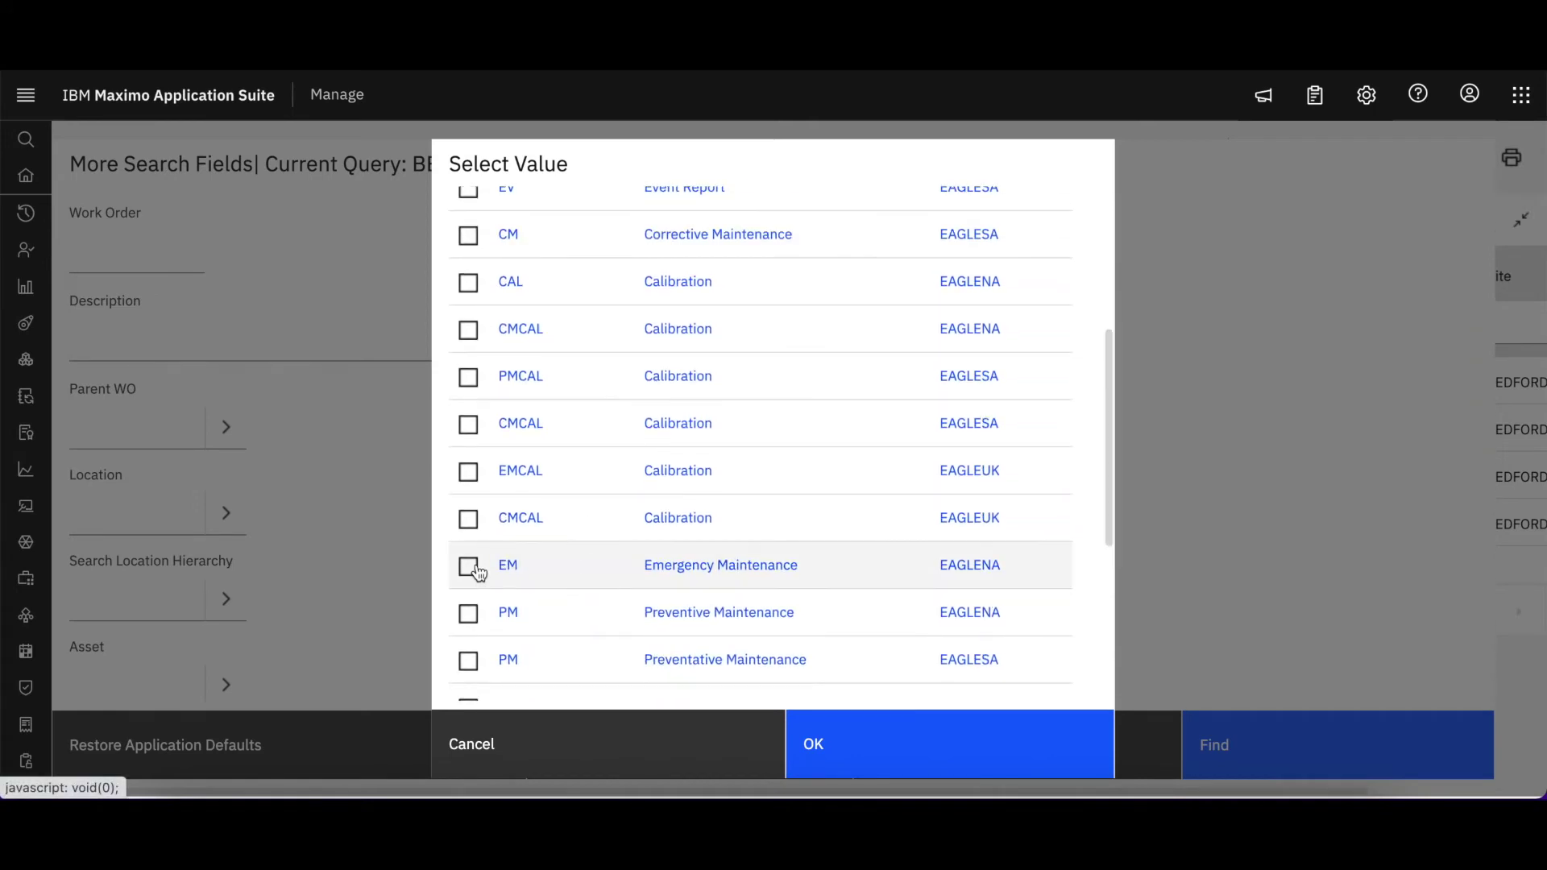
click(469, 565)
click(988, 761)
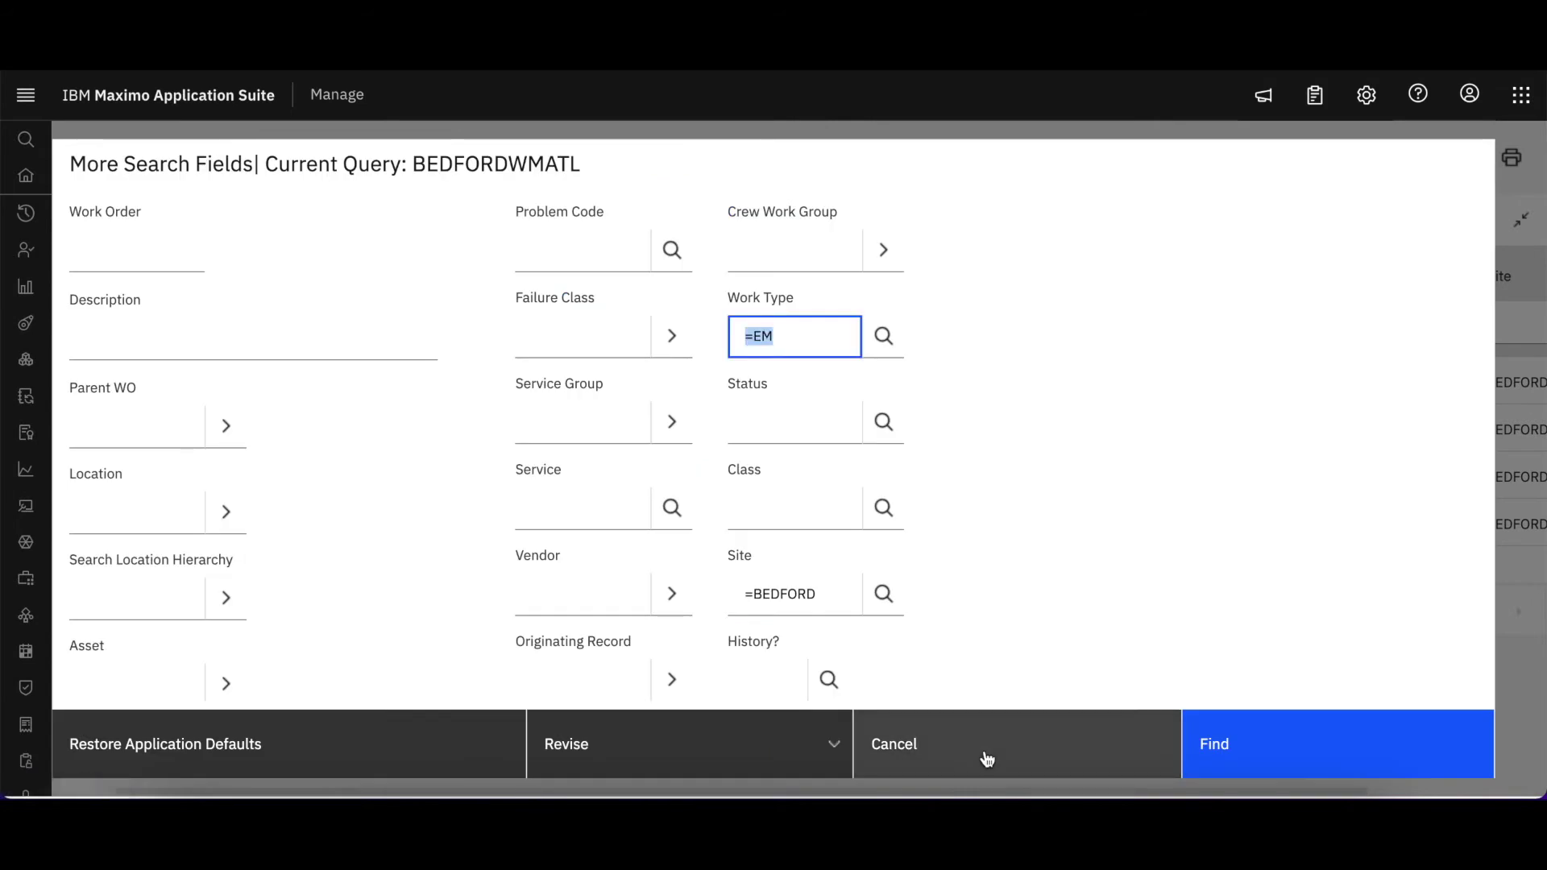
click(1292, 736)
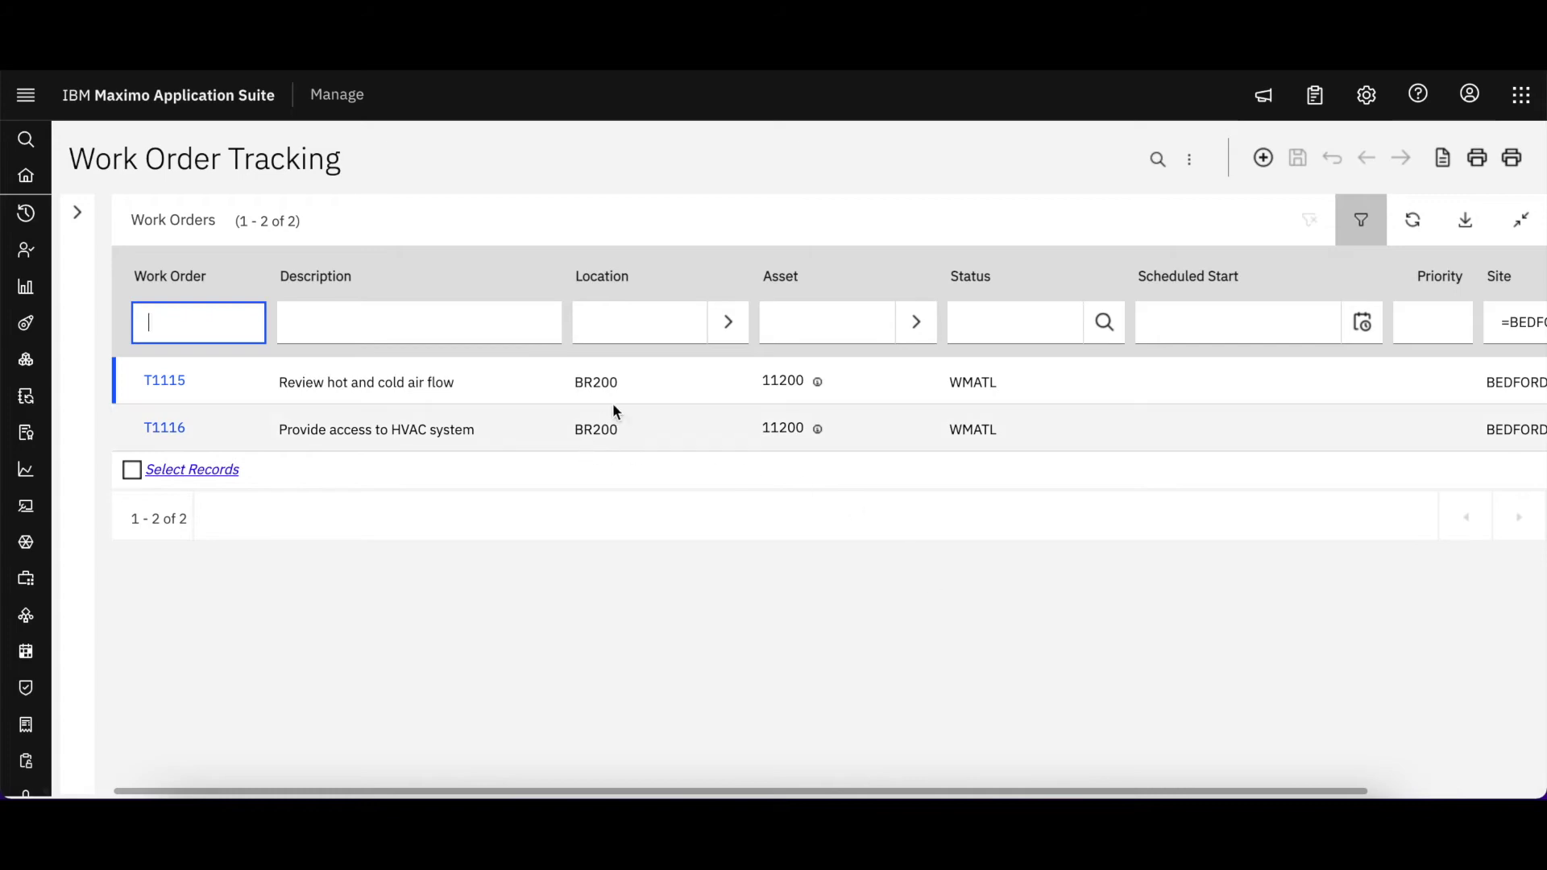
click(175, 382)
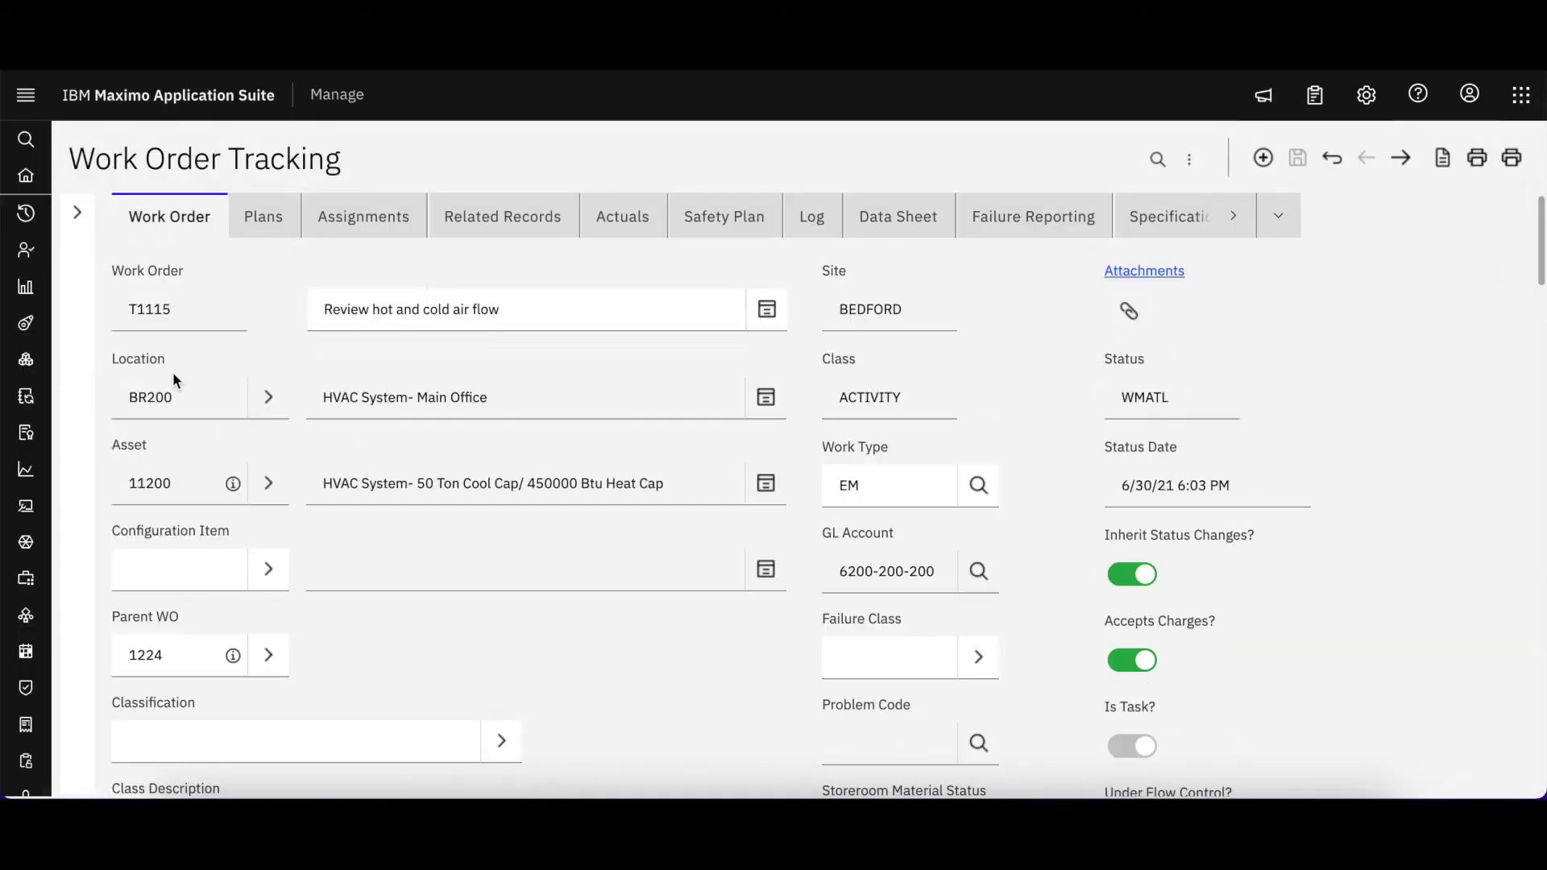
click(1403, 164)
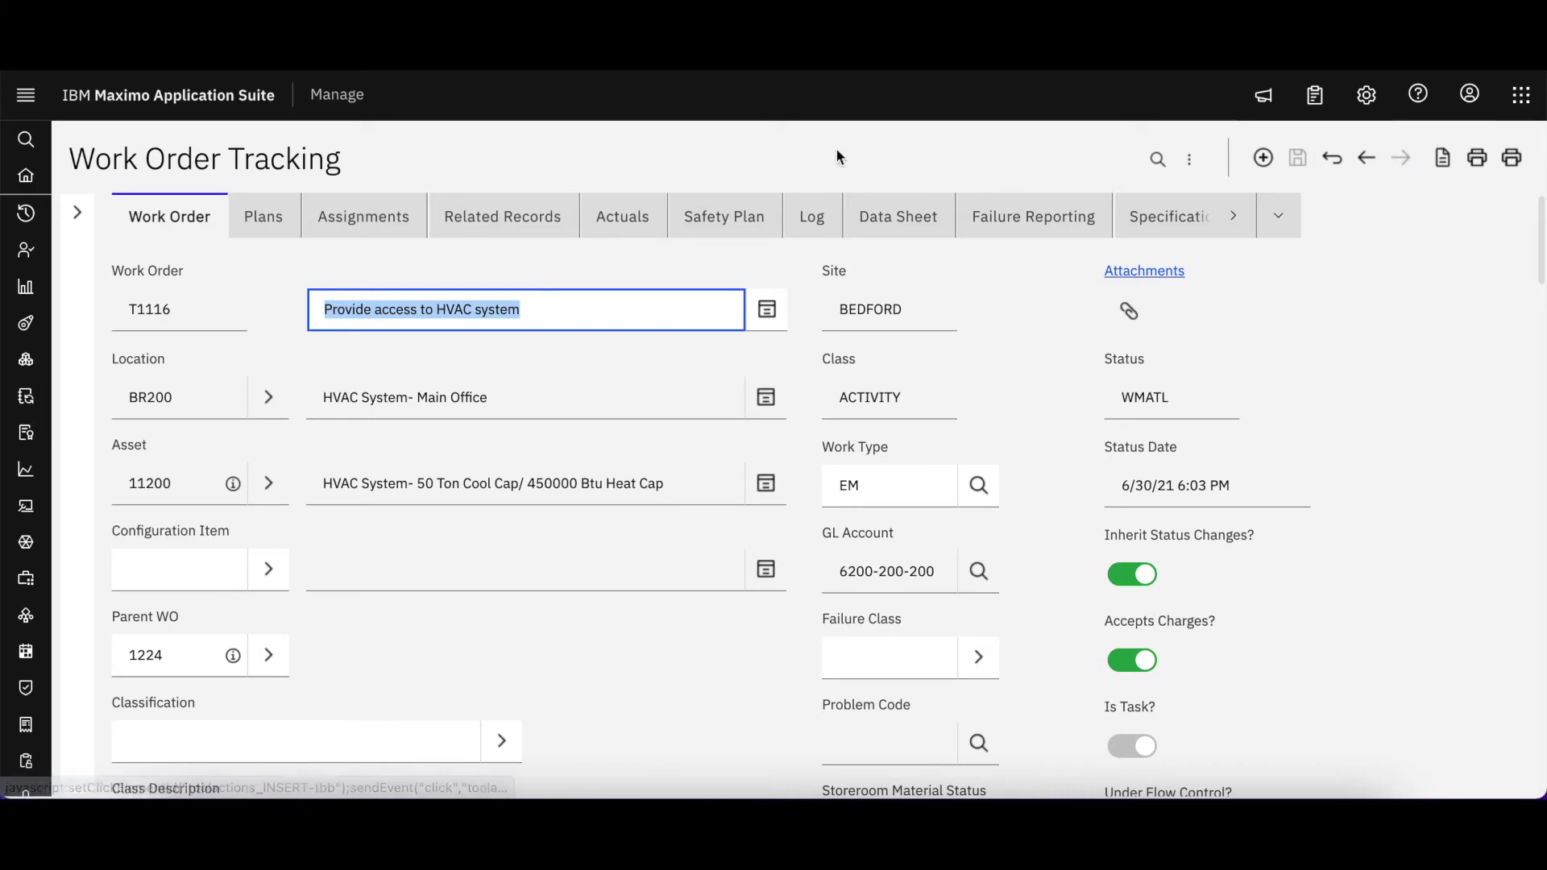
click(77, 213)
click(131, 218)
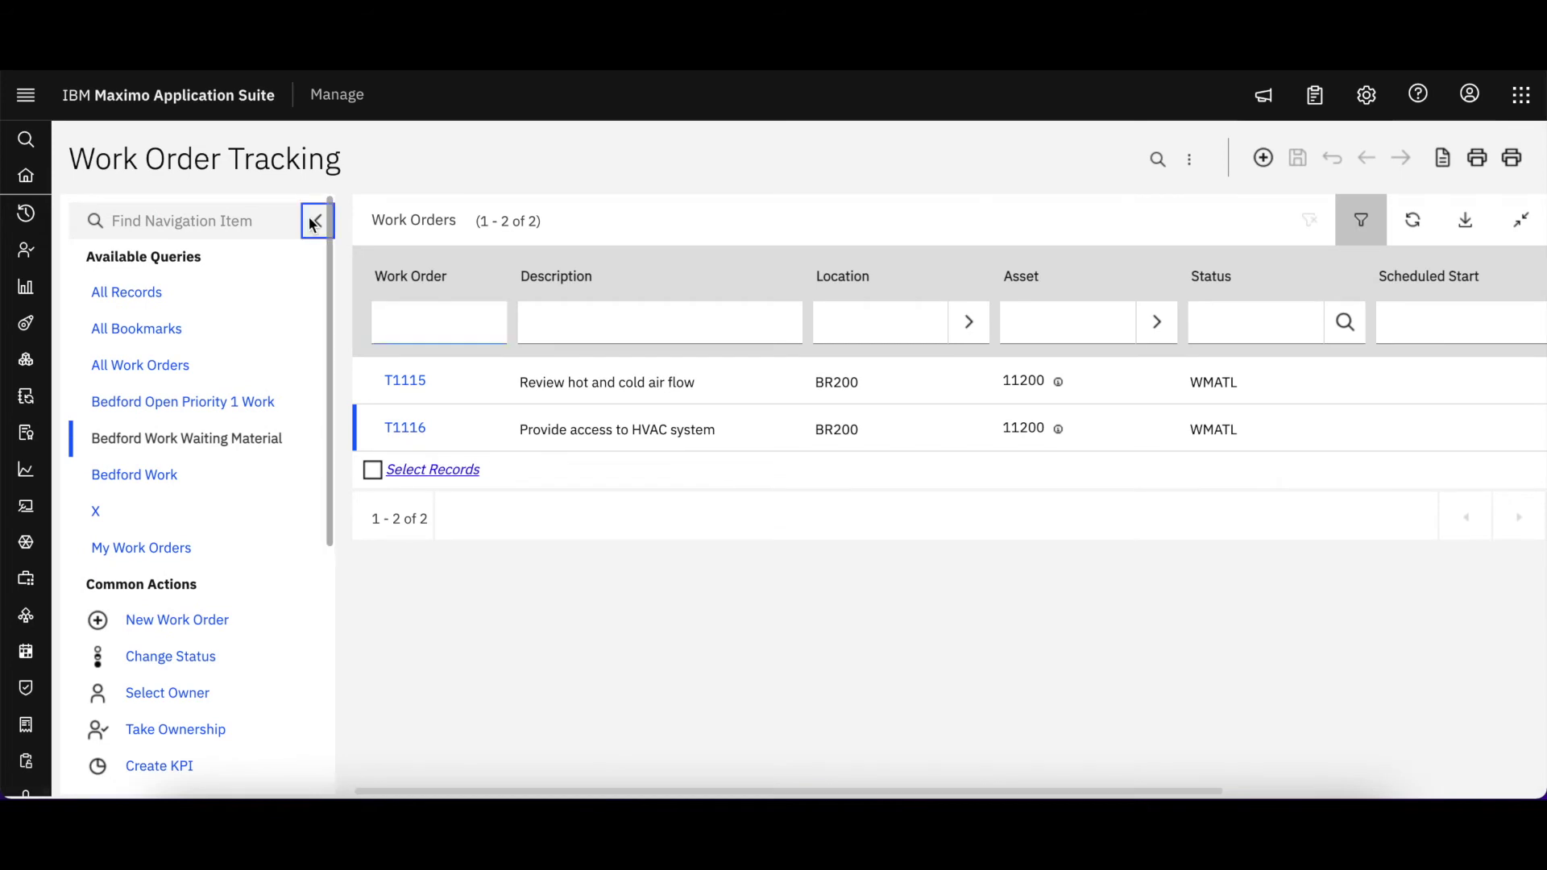
click(311, 219)
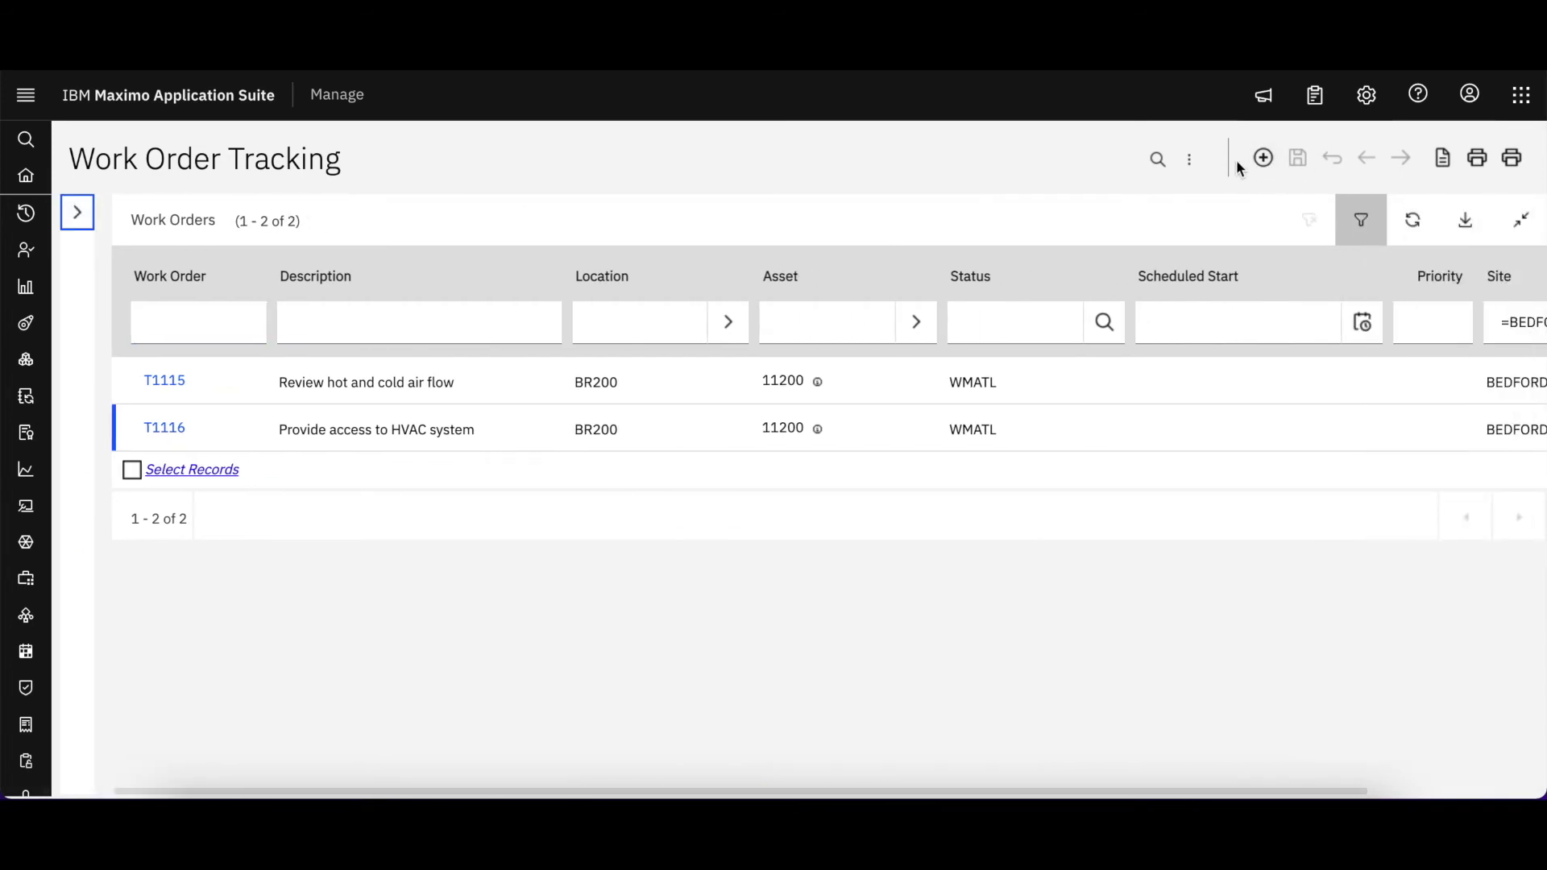
Review and apply the where clause combining WMATL, Bedford site and EM conditions
click(1191, 161)
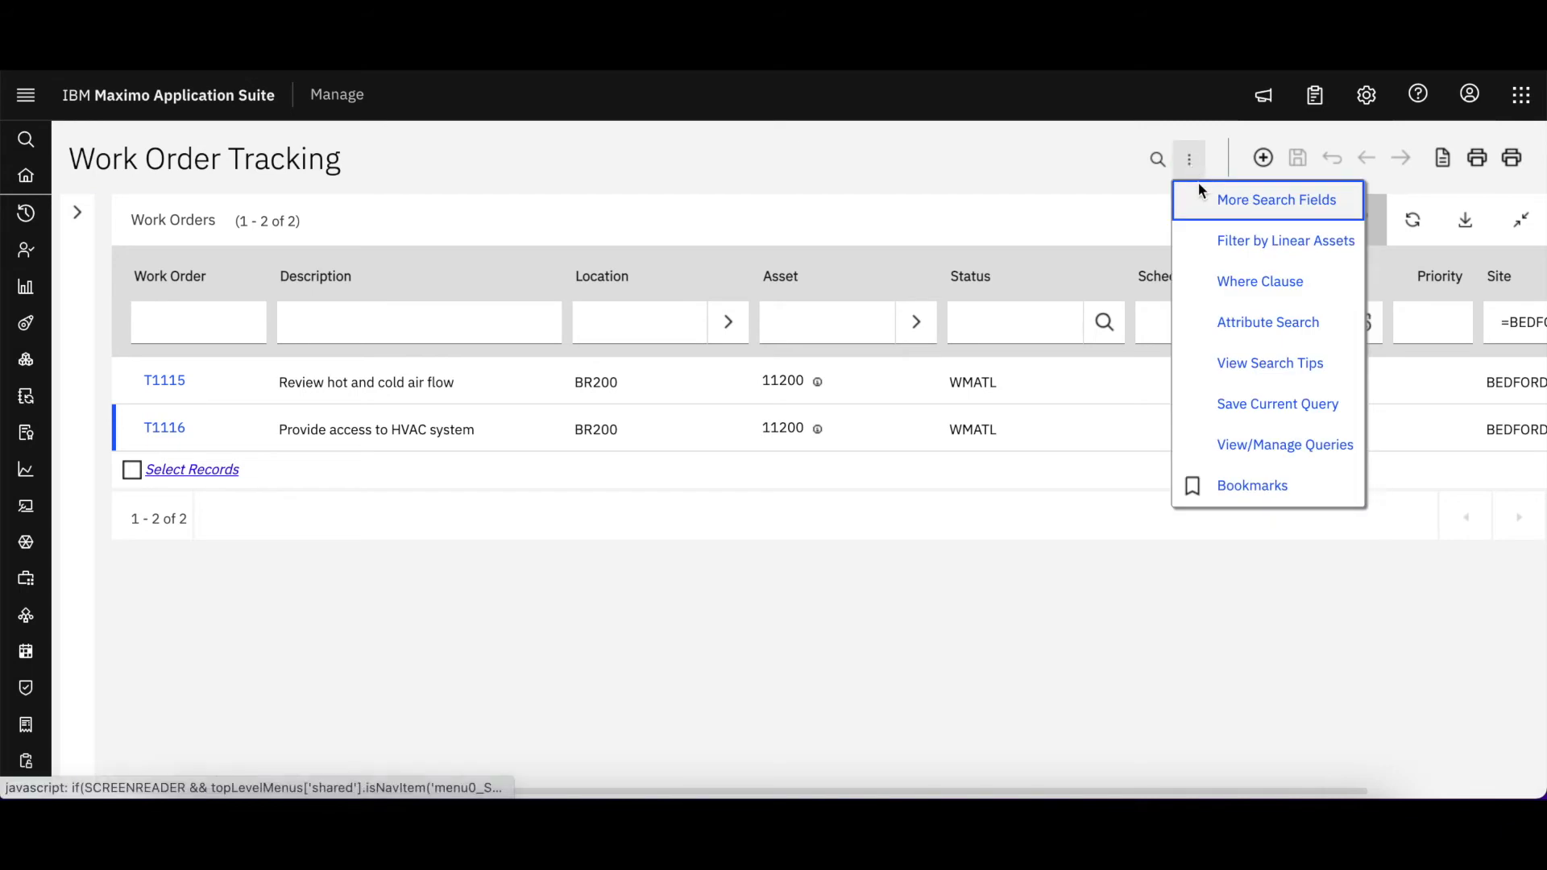
click(1229, 286)
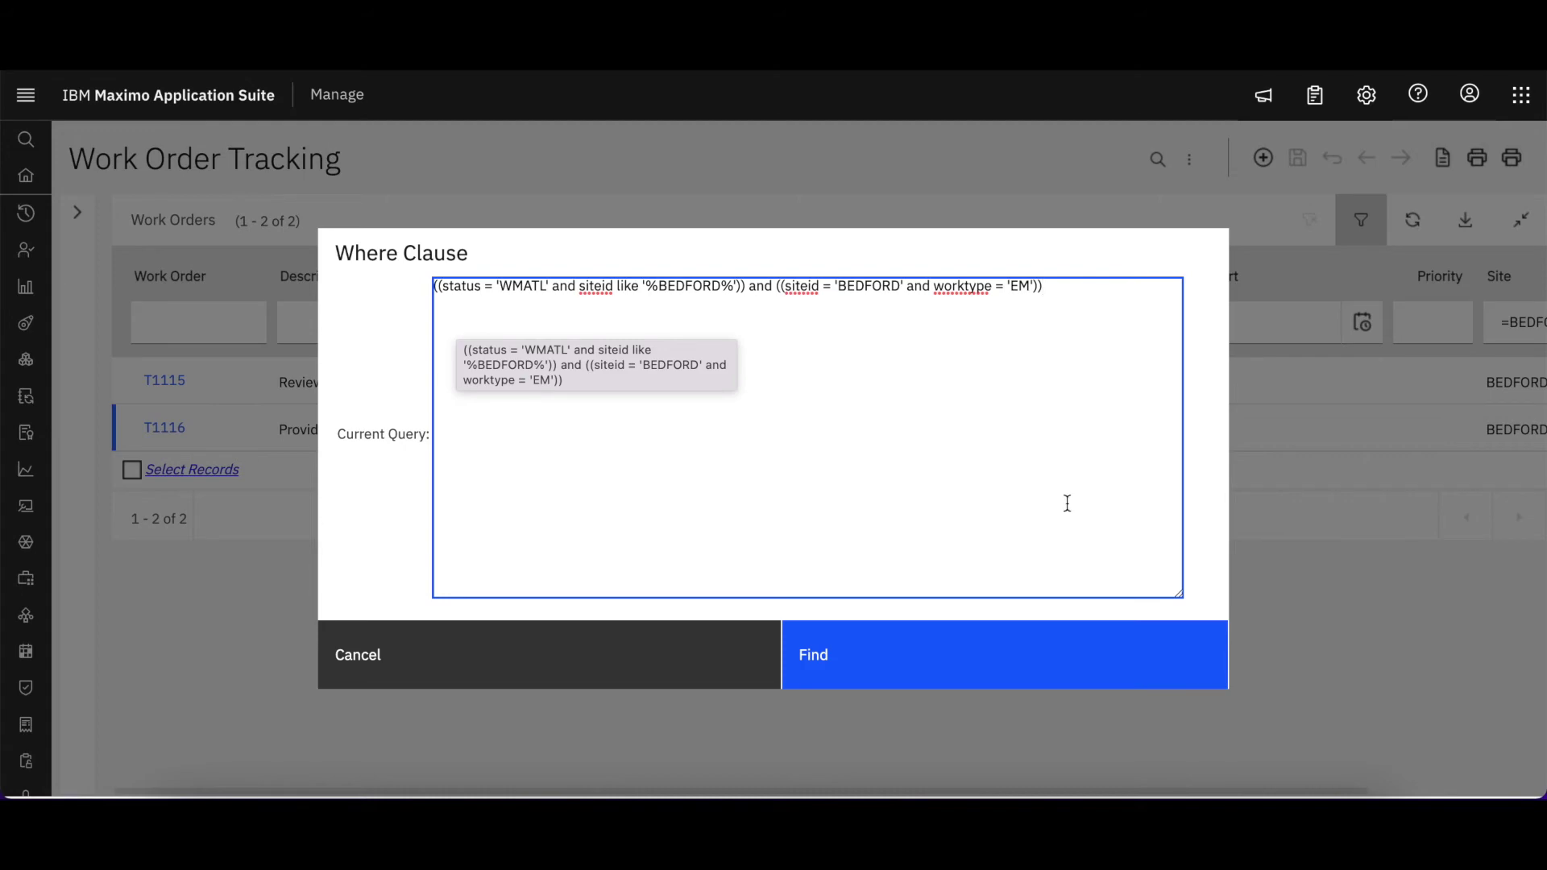
click(994, 647)
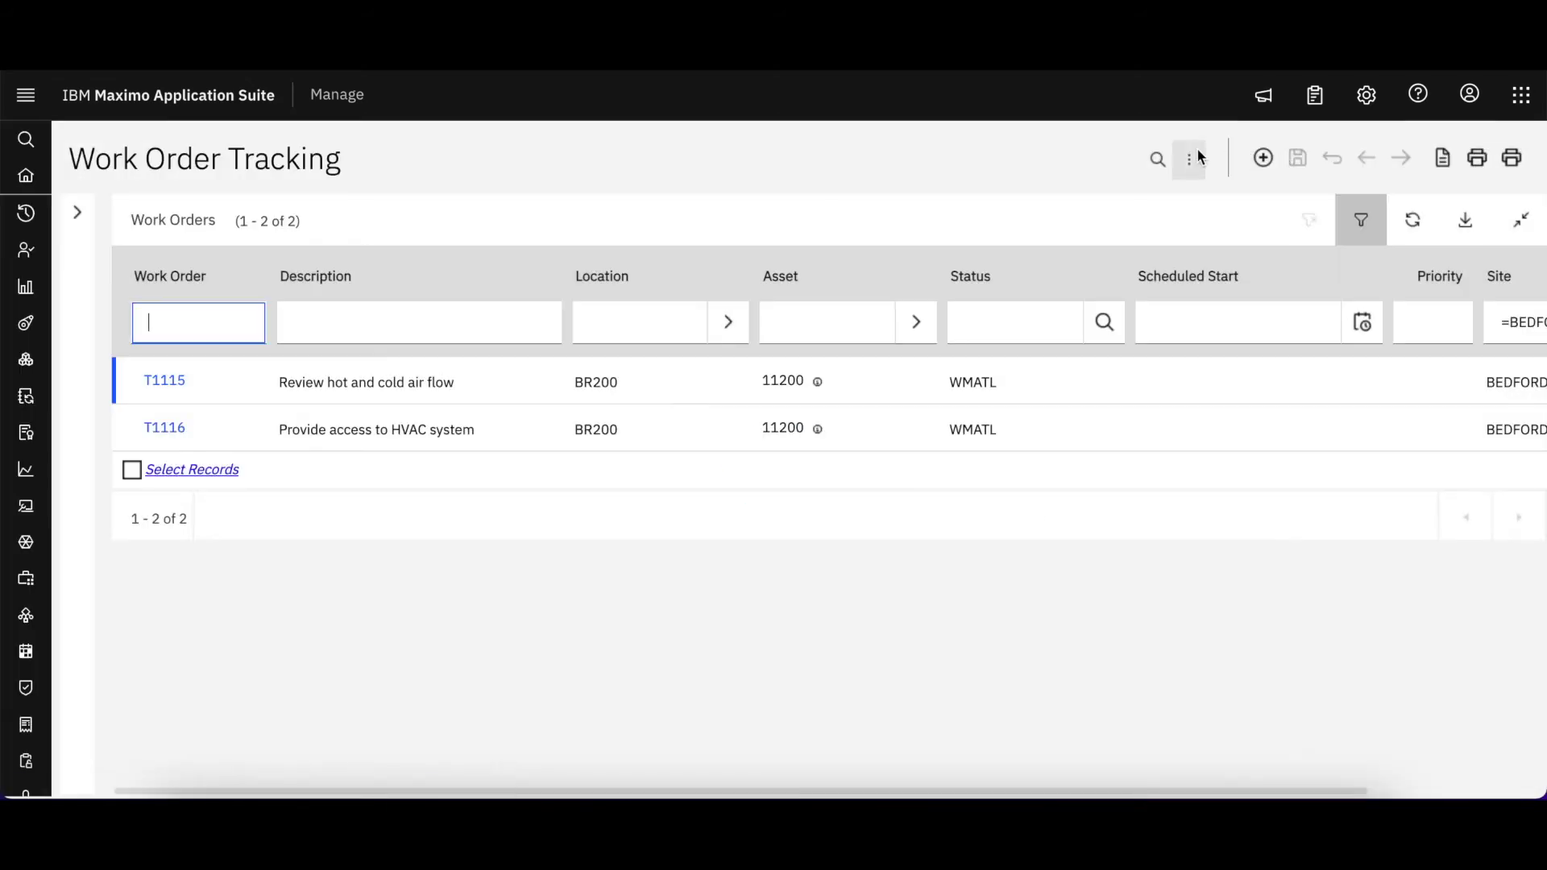
Look over View/Manage Queries and cancel without changes, keeping T1115 and T1116 listed
click(1194, 157)
click(1267, 443)
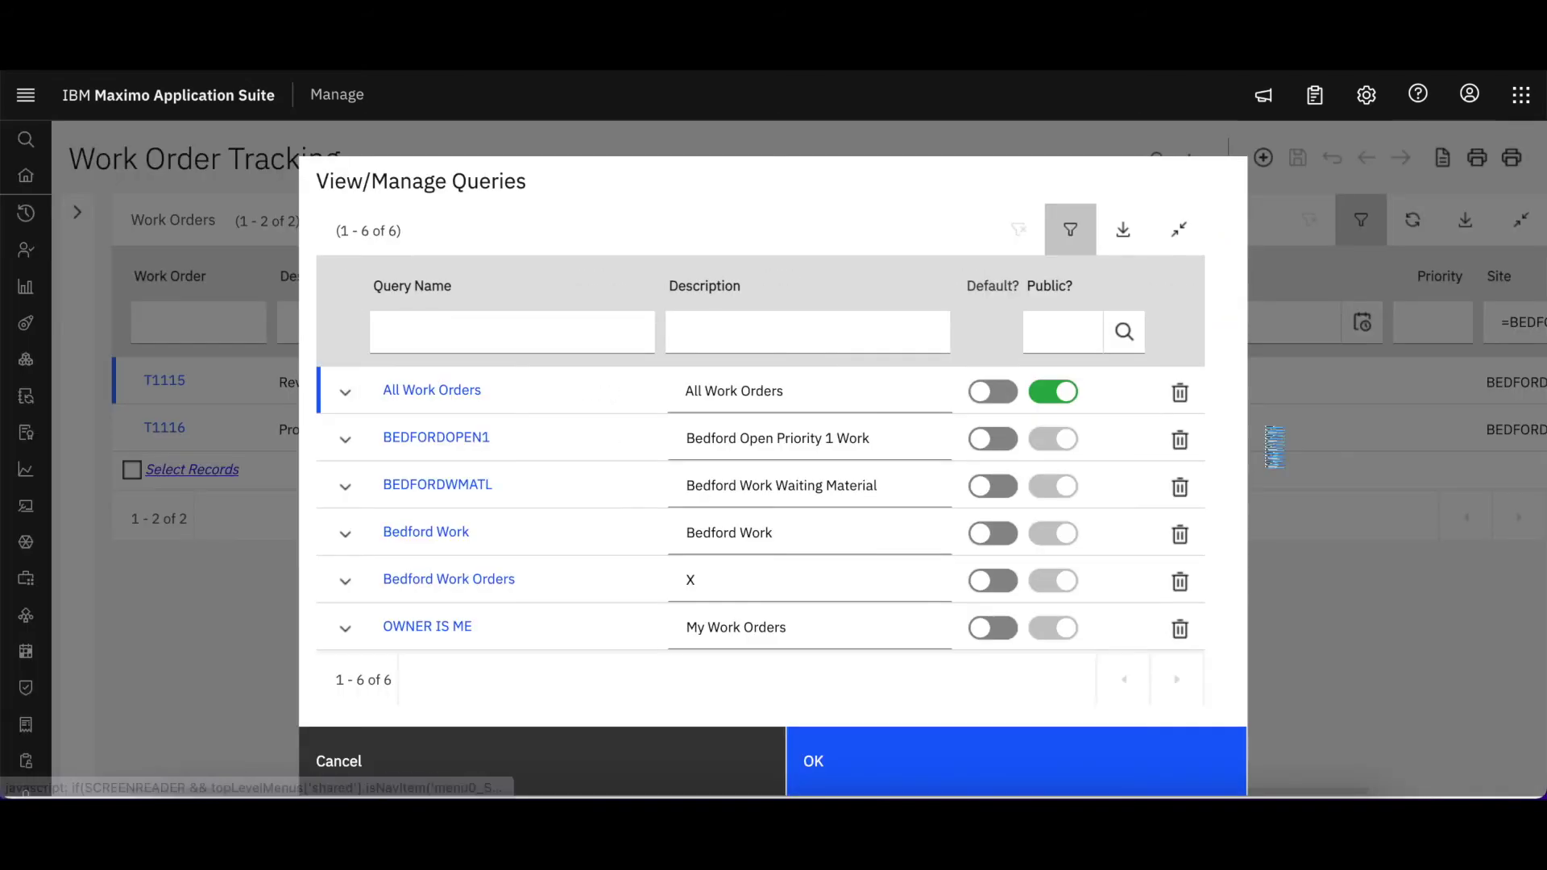
click(656, 777)
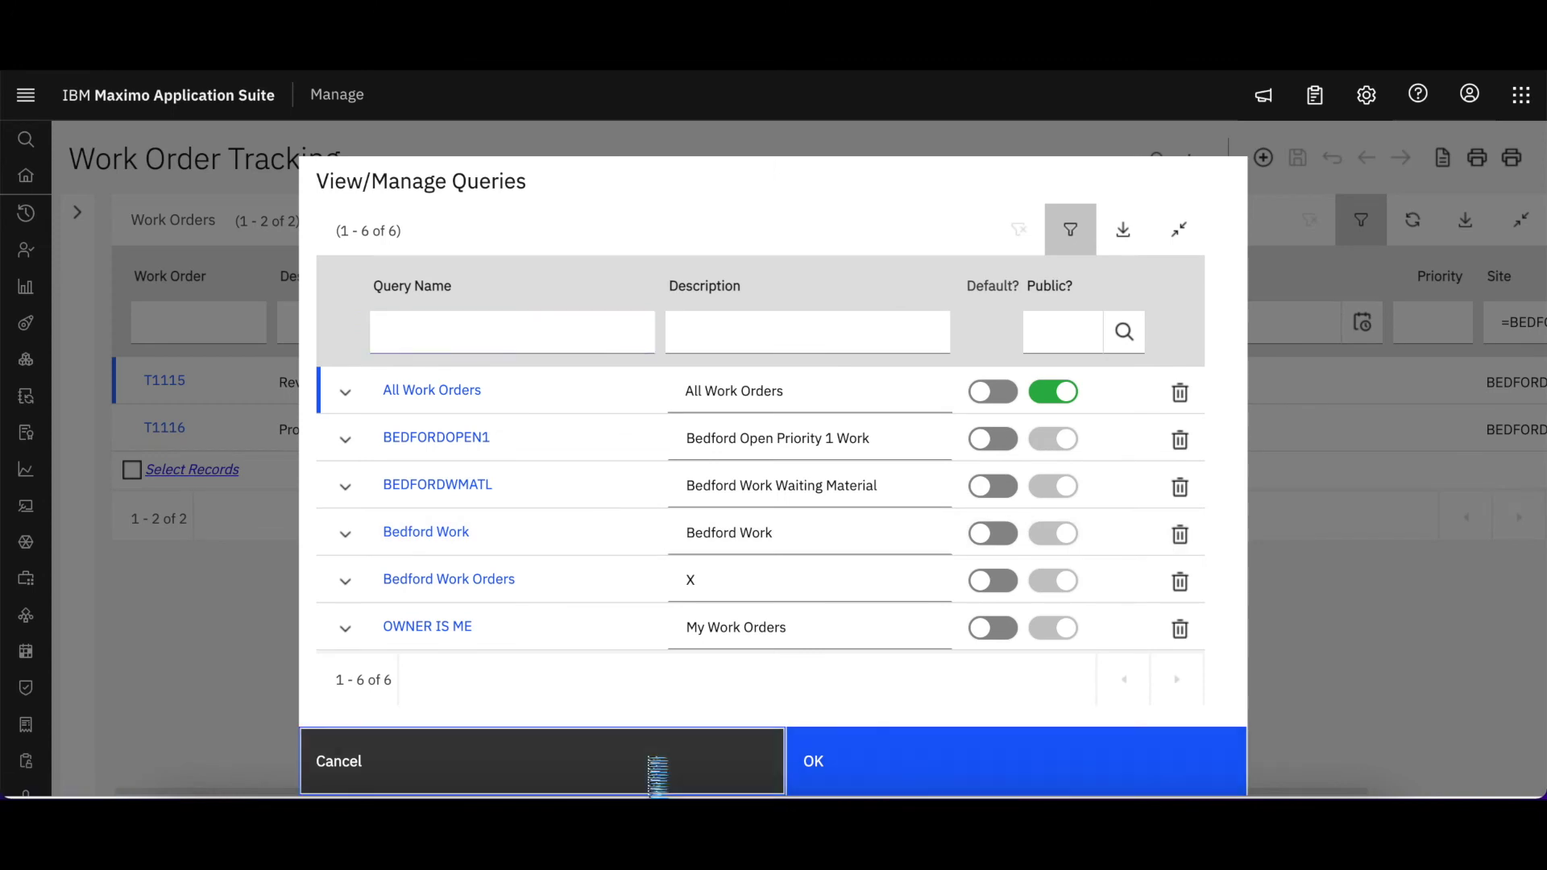
click(1187, 158)
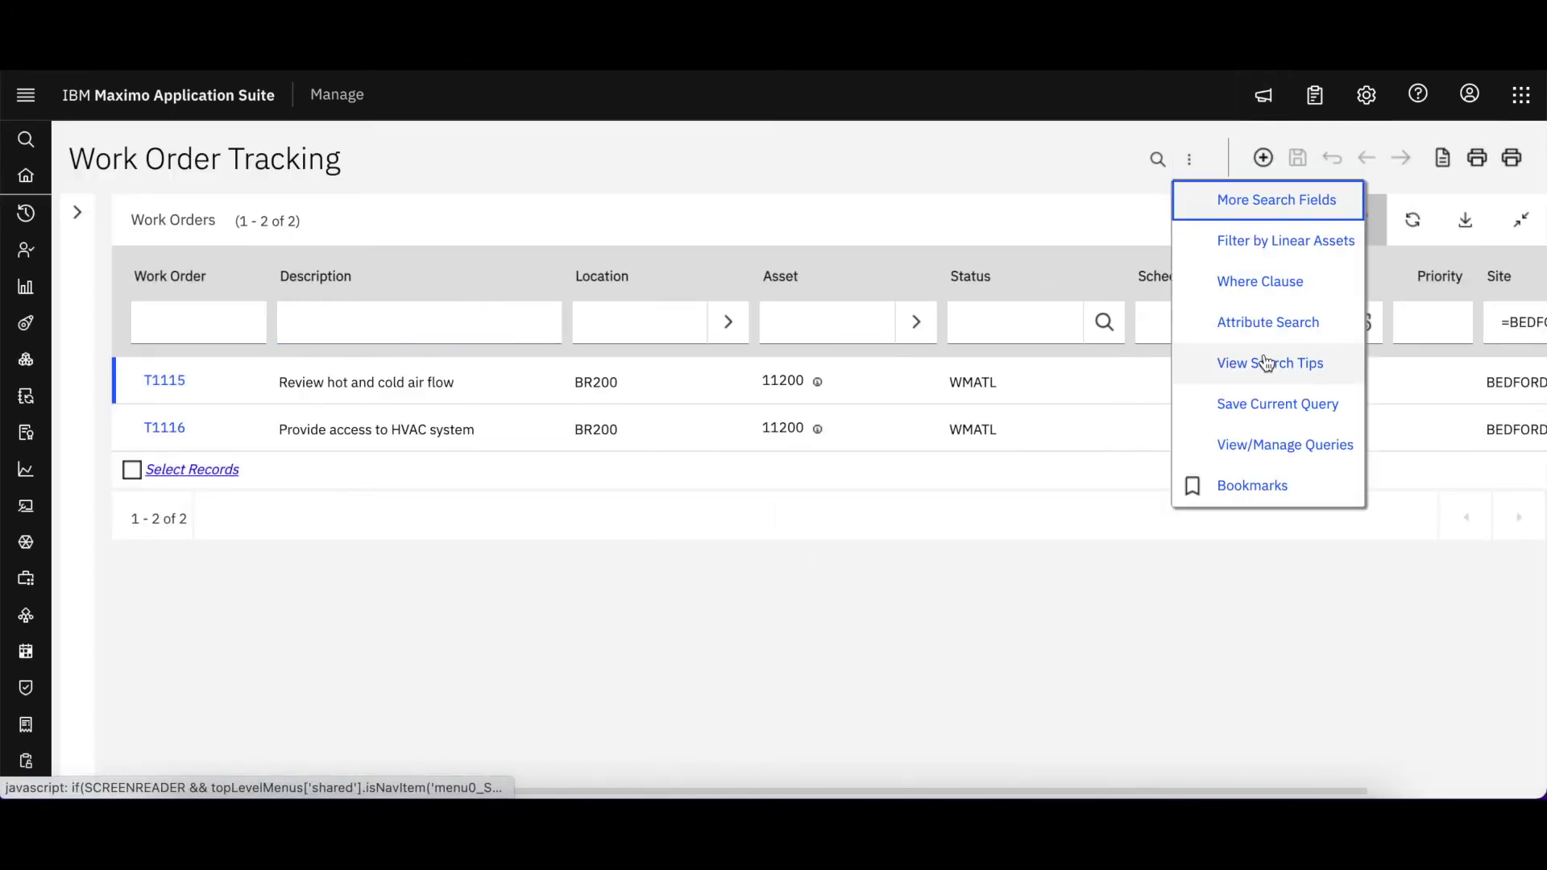
Save the filter as public query WMATLEMWork described 'EM Work WMATL Bedford'
click(1268, 404)
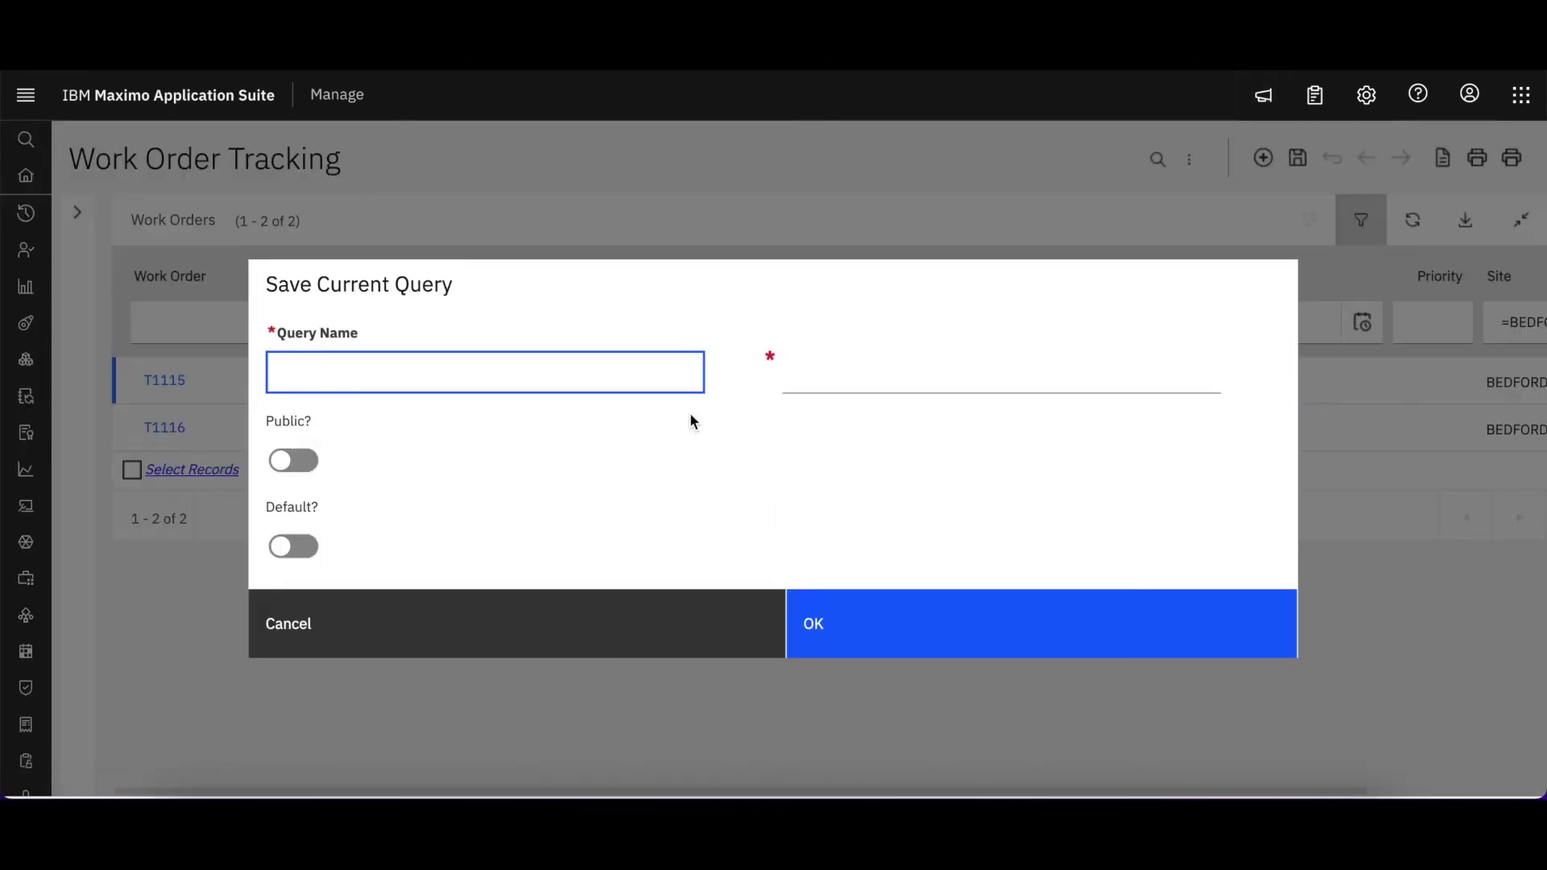
text(WAMA)
key(BackSpace)
key(BackSpace)
key(BackSpace)
text(MATL)
text(EMWork)
click(935, 388)
text(EM W)
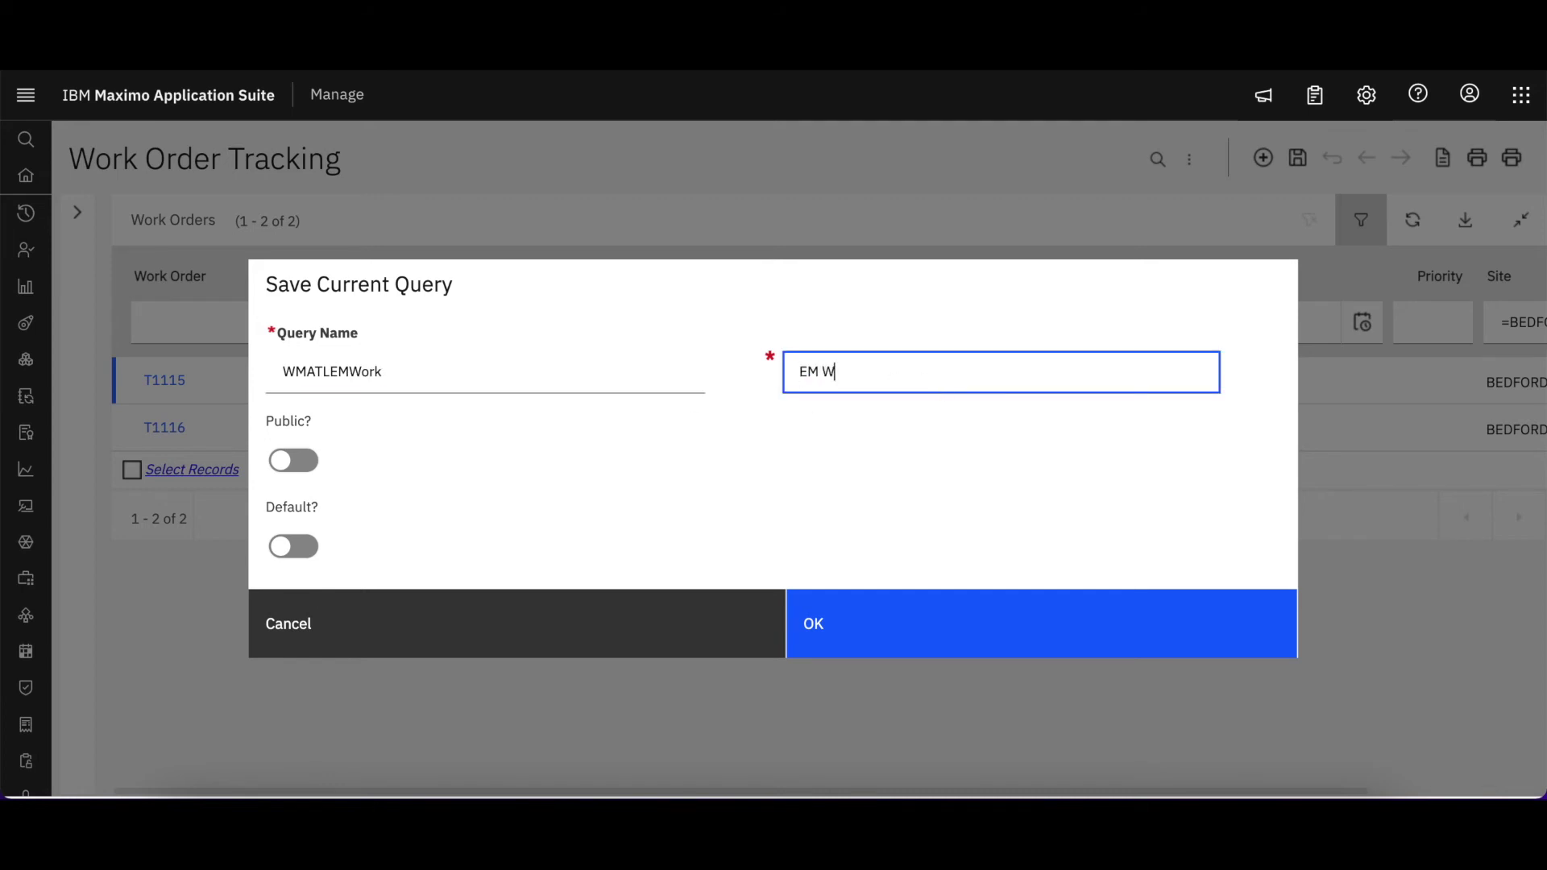
text(ork WM)
text(ATL Bedford)
click(295, 461)
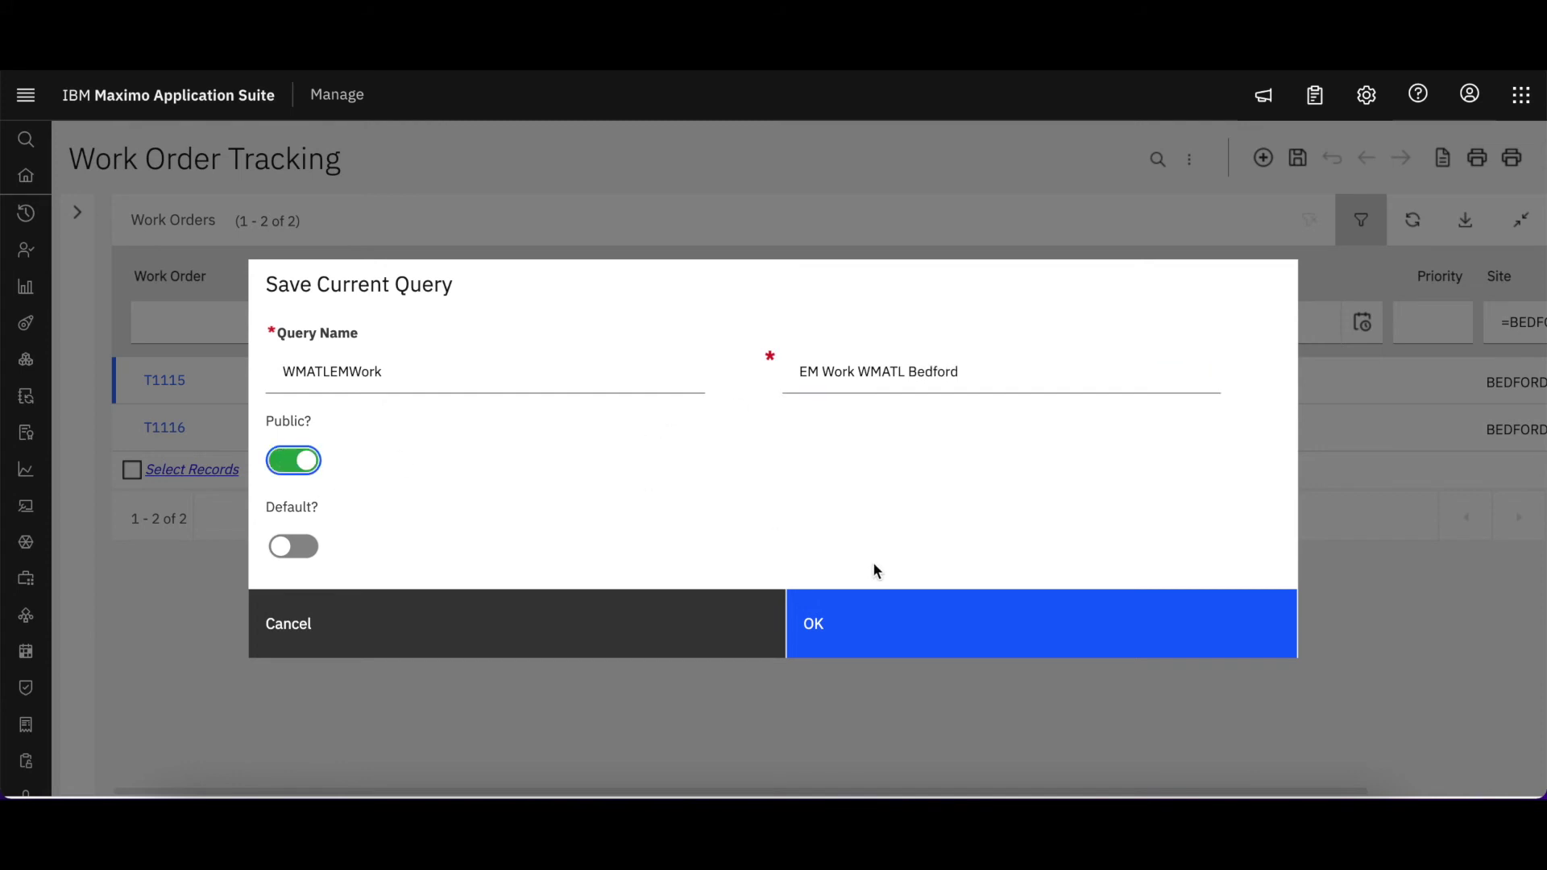
click(878, 623)
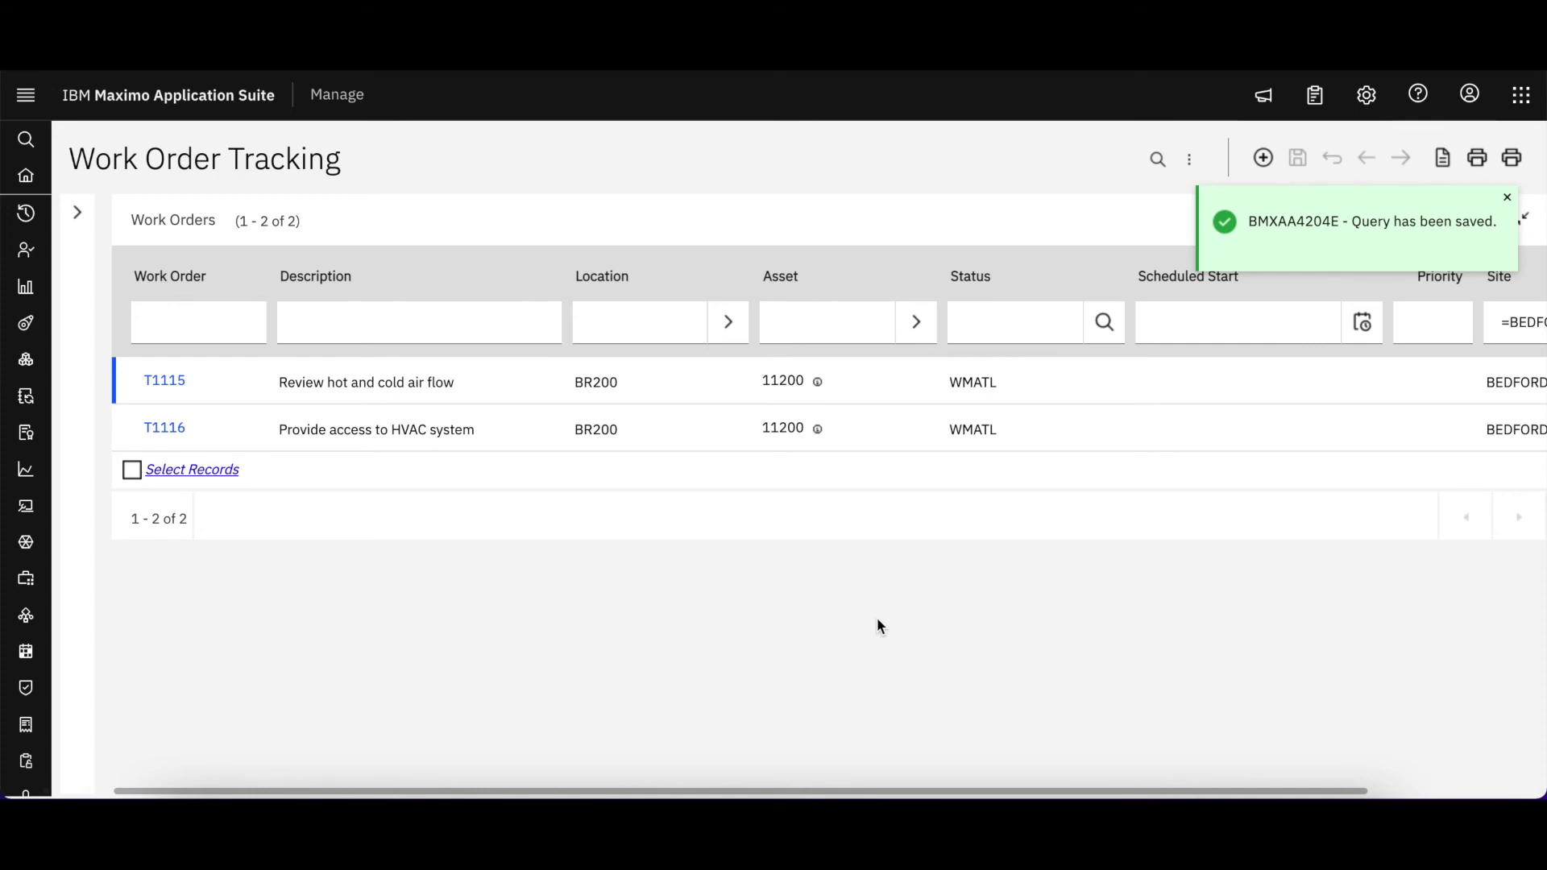
Dismiss the additional search options and expand the Find Work Order quick-find field
click(1191, 160)
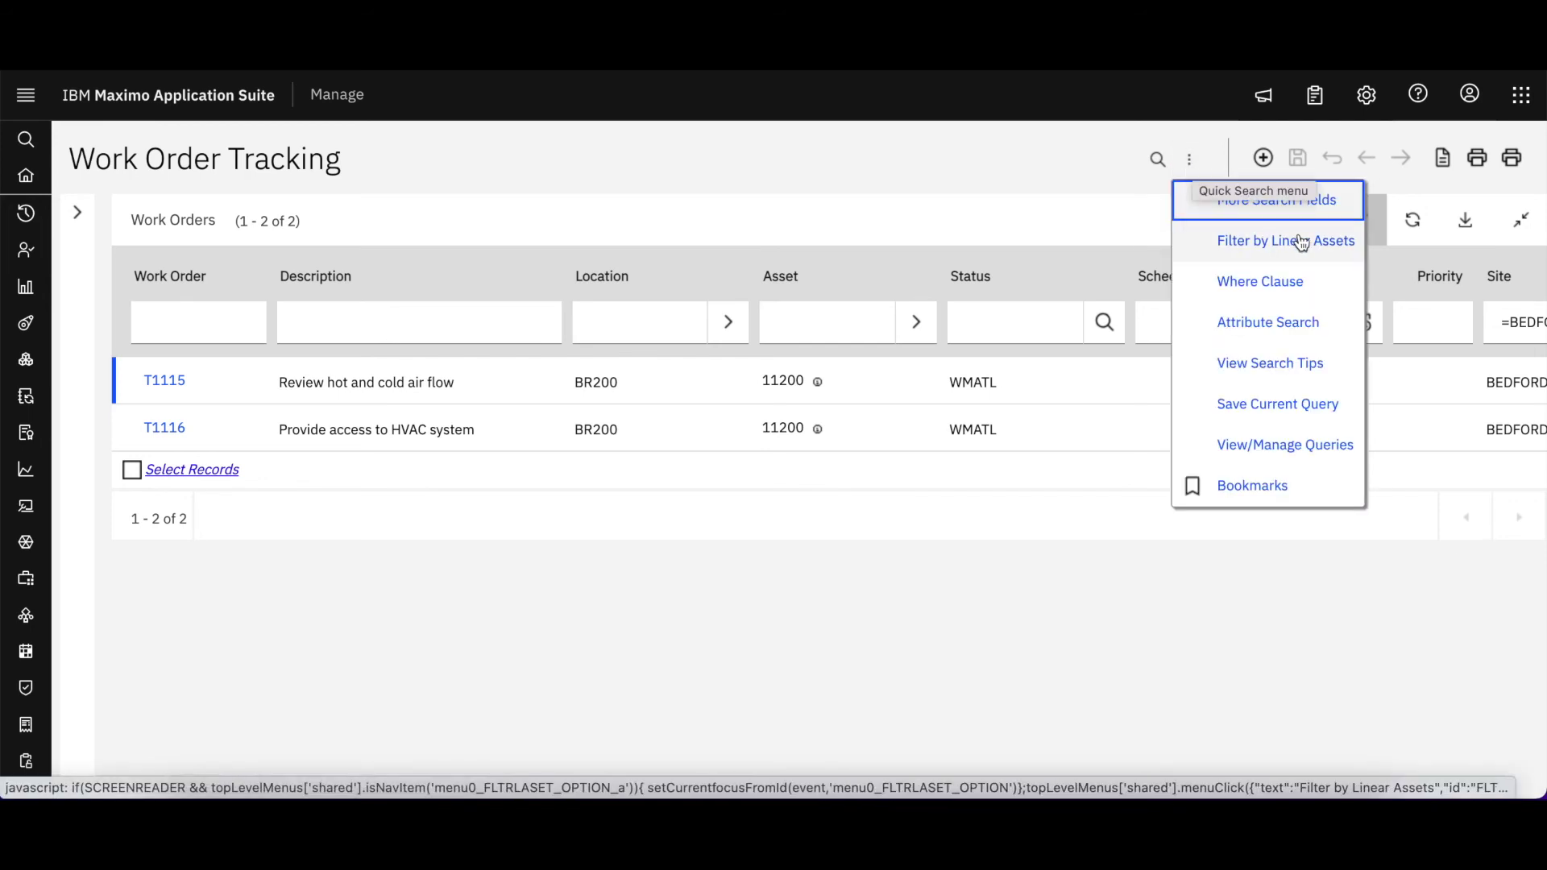
click(1080, 610)
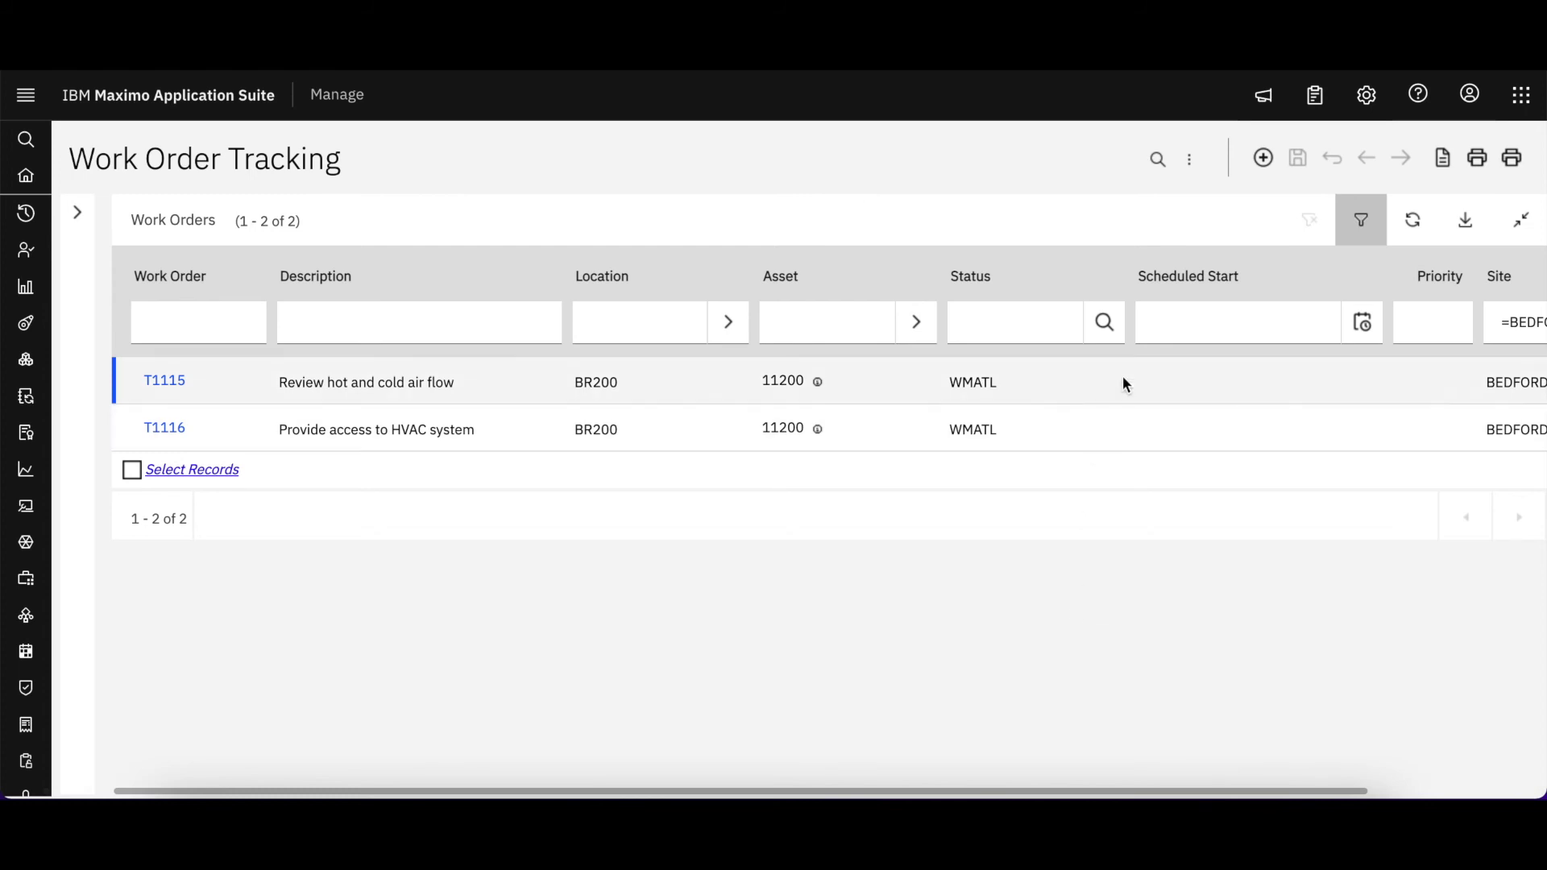
click(1162, 164)
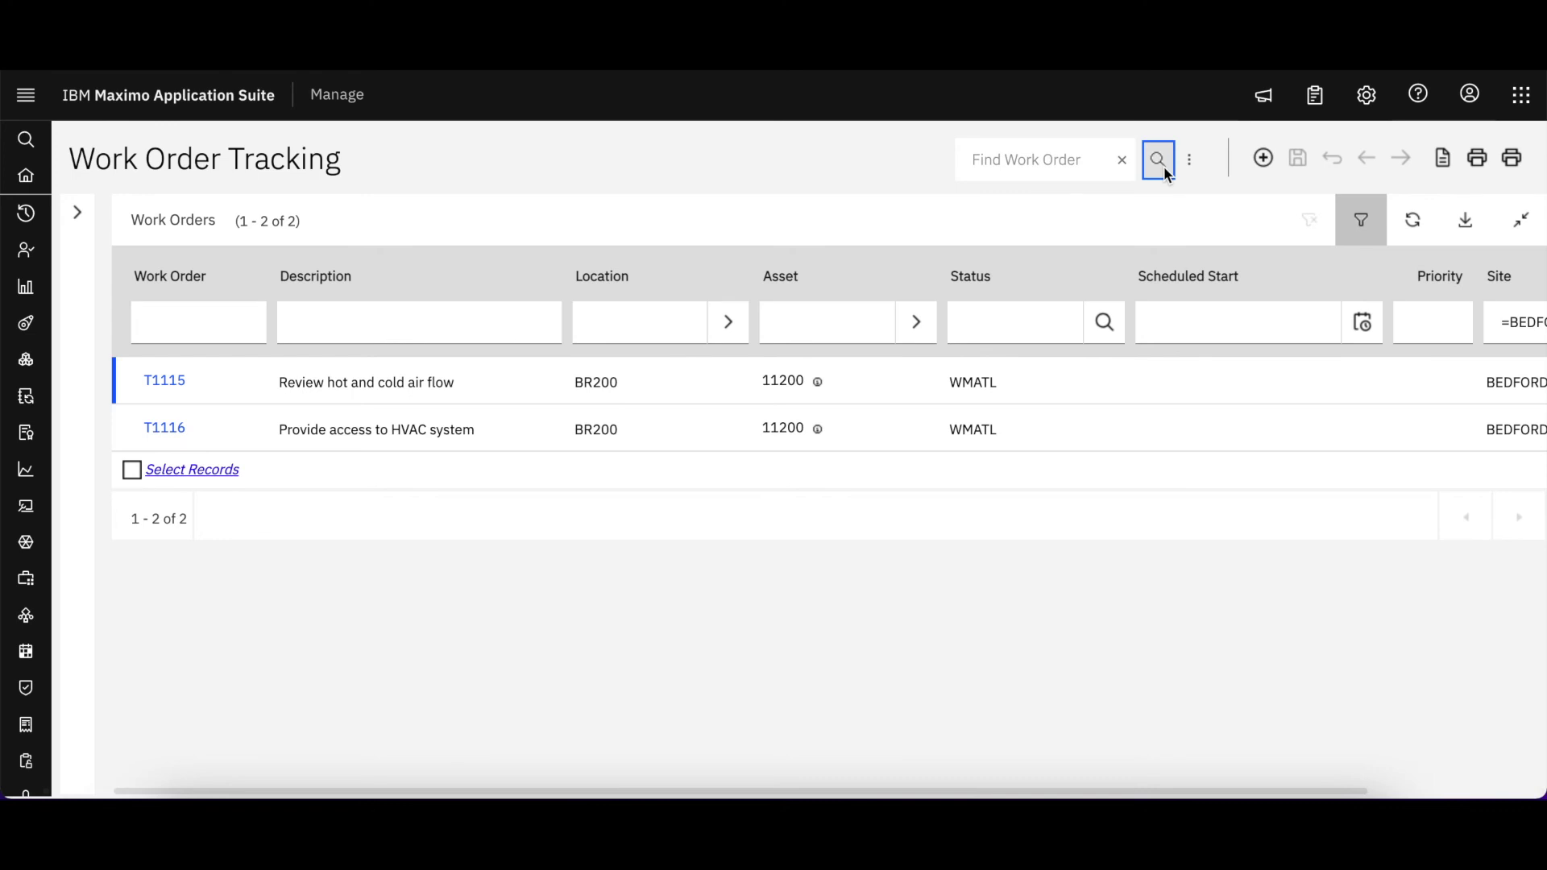
Look up work order 1001, then work order 1003, via the Find Work Order field
click(996, 159)
text(1001)
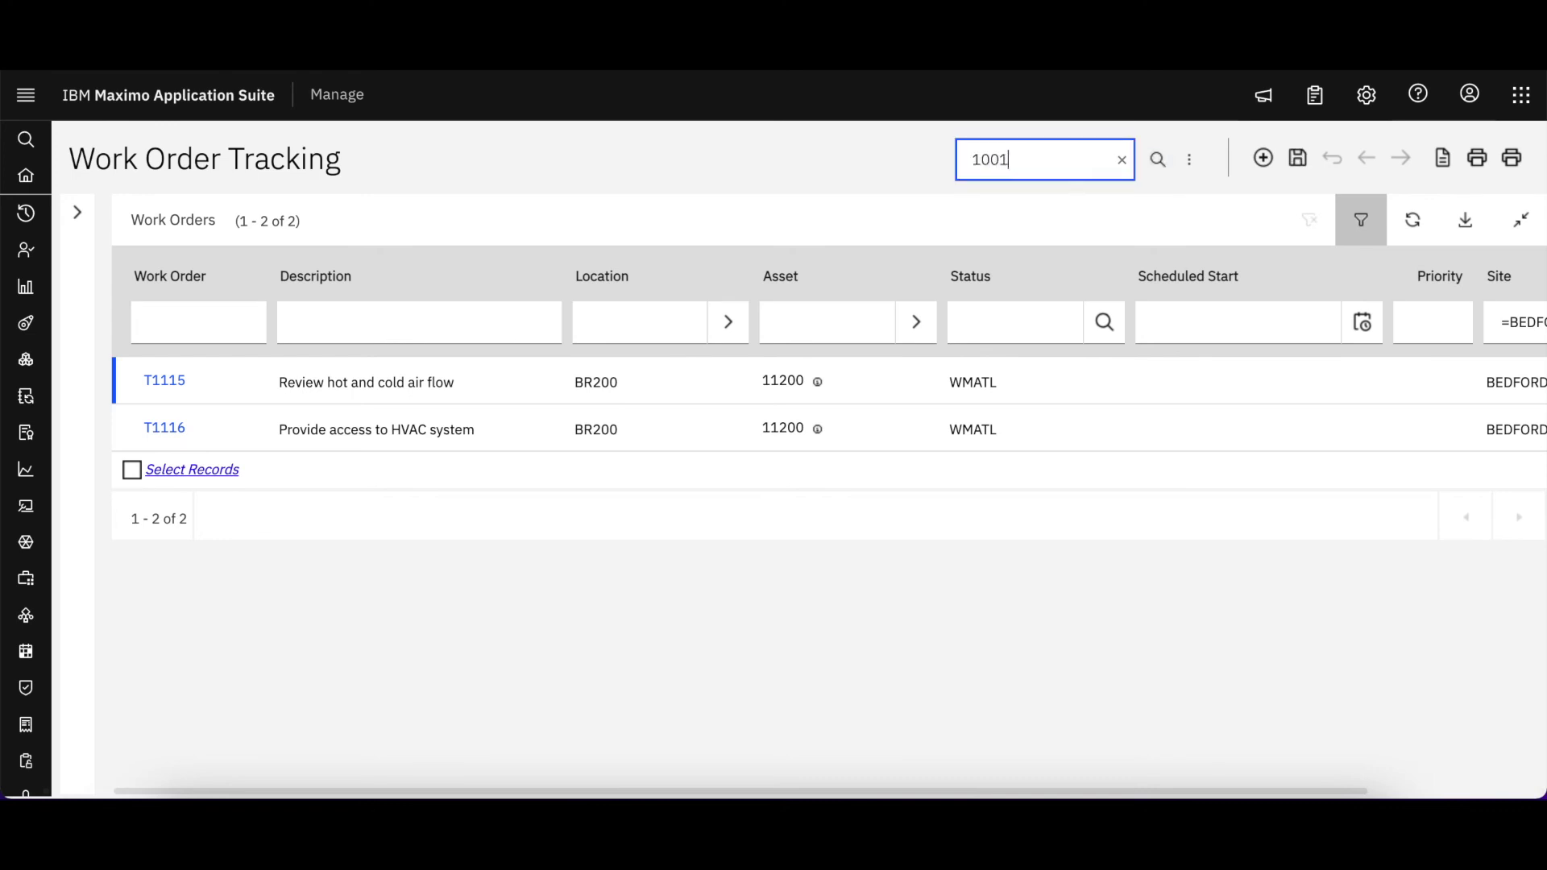
key(Return)
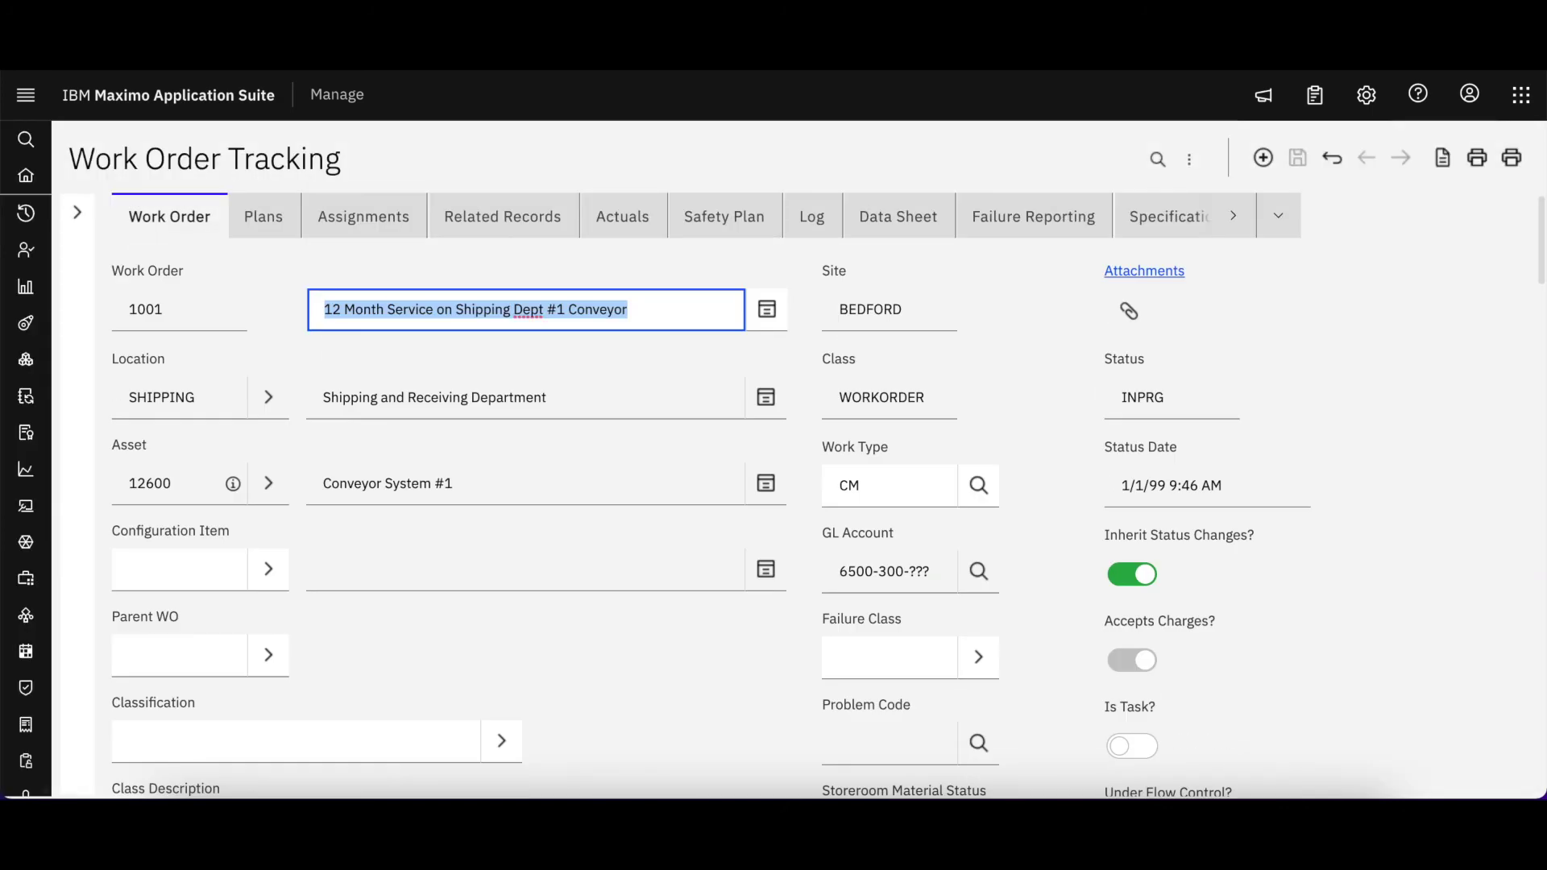
click(1158, 159)
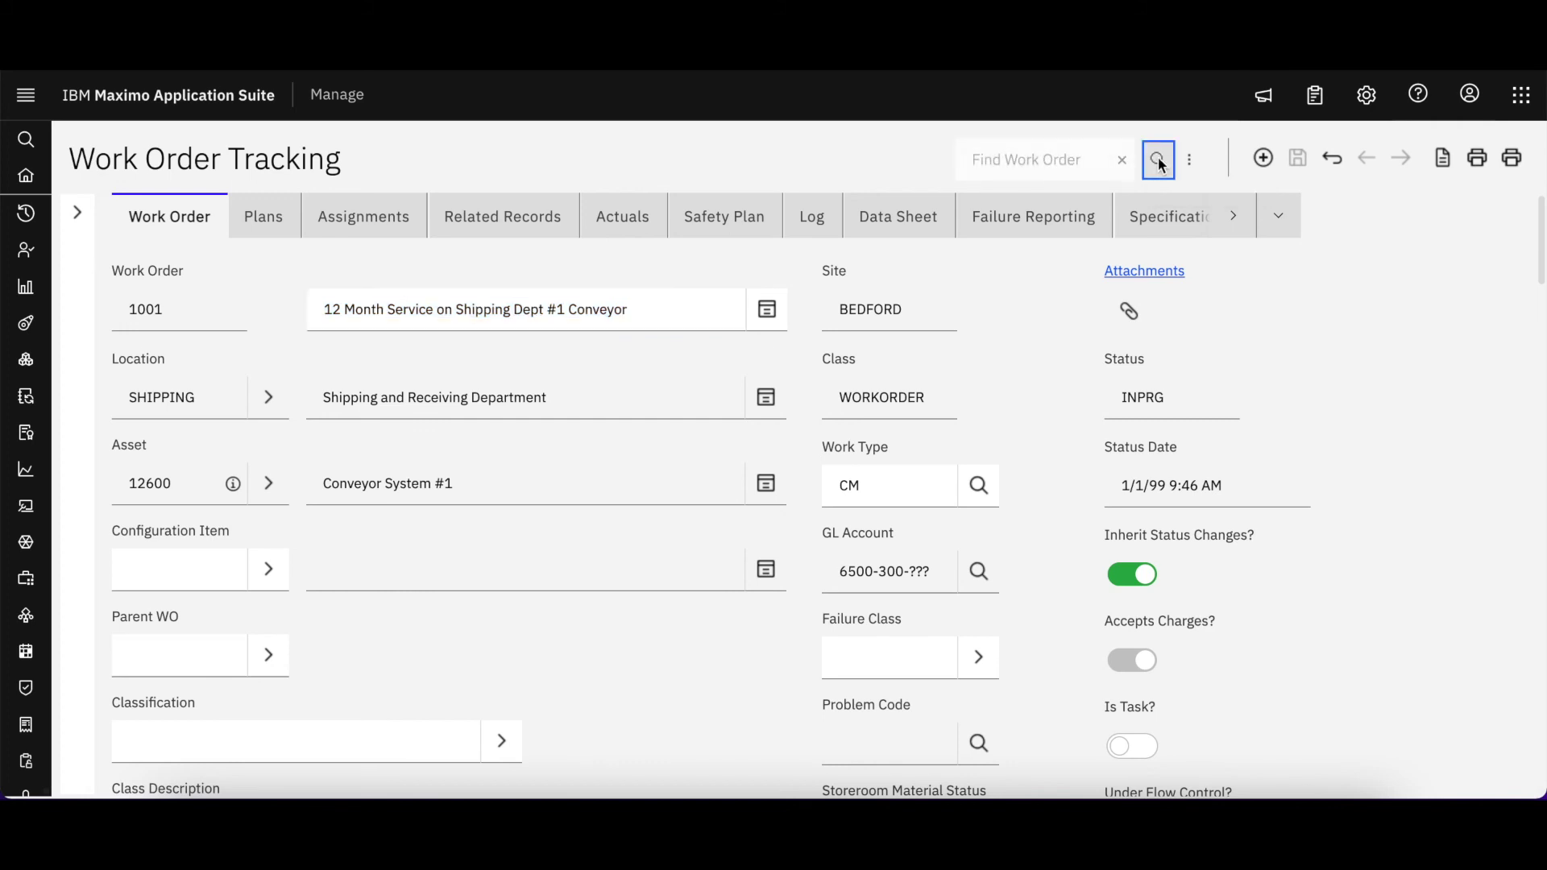
click(1063, 159)
text(10)
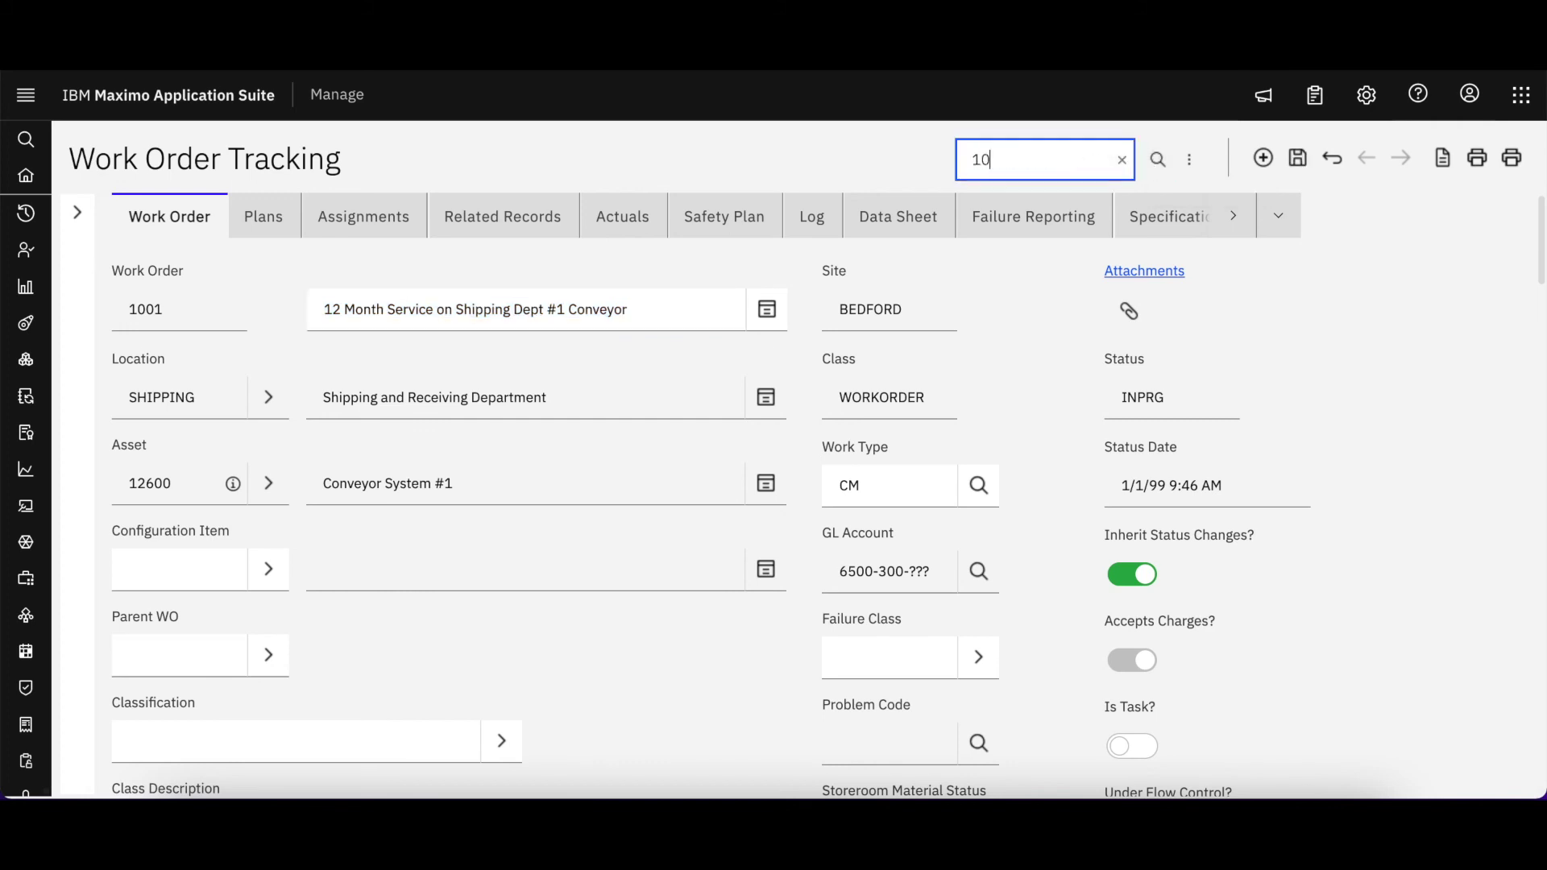
text(03)
key(Return)
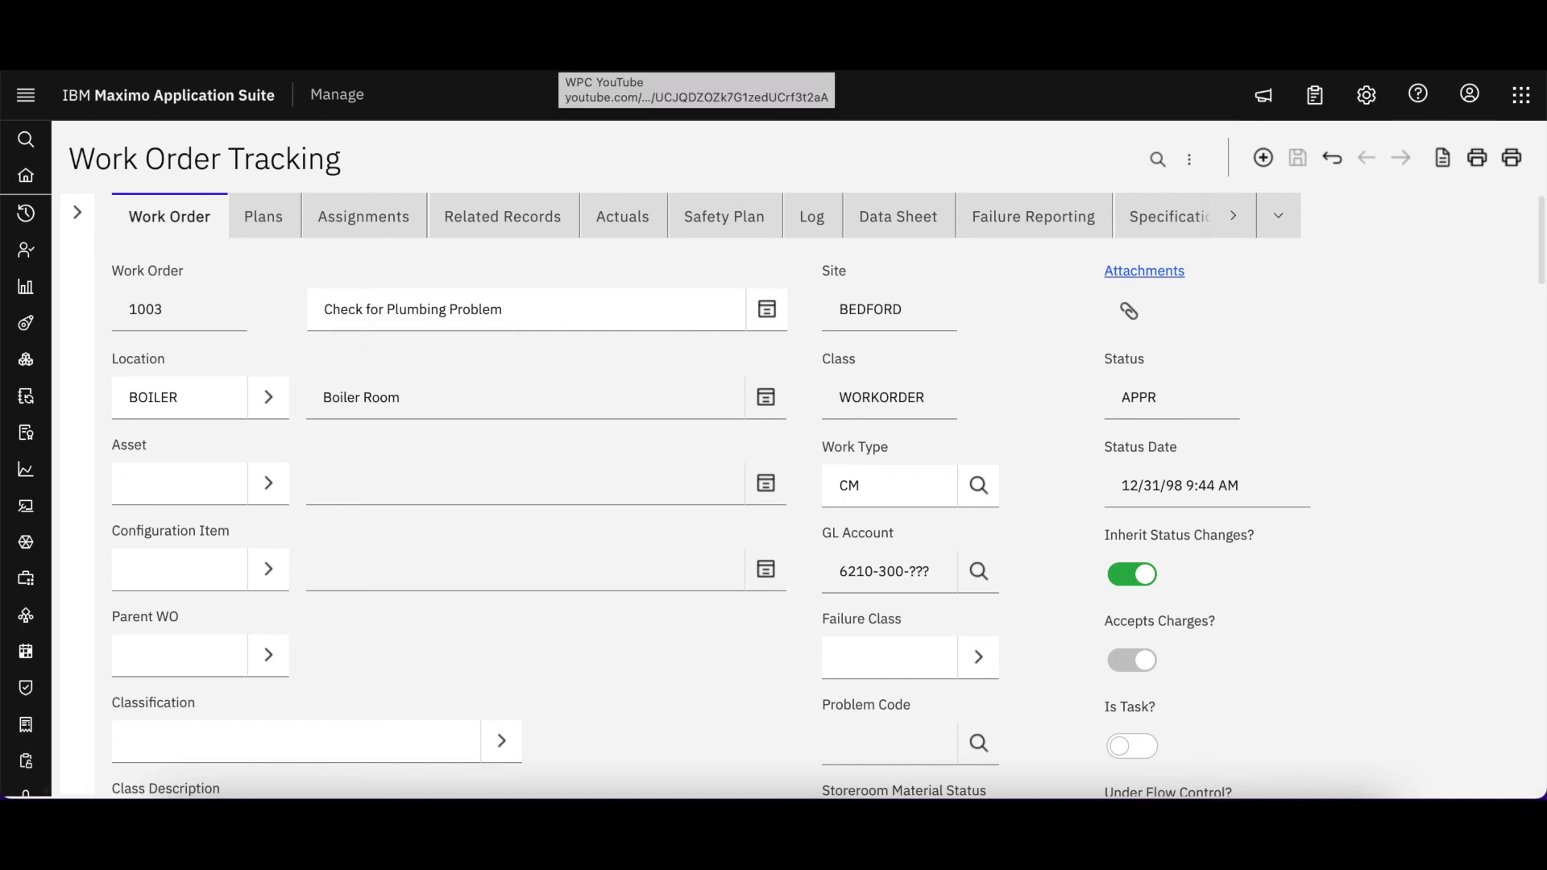
Look up work order 1004, Generator Overhaul at BR230 with status INPRG
click(1160, 161)
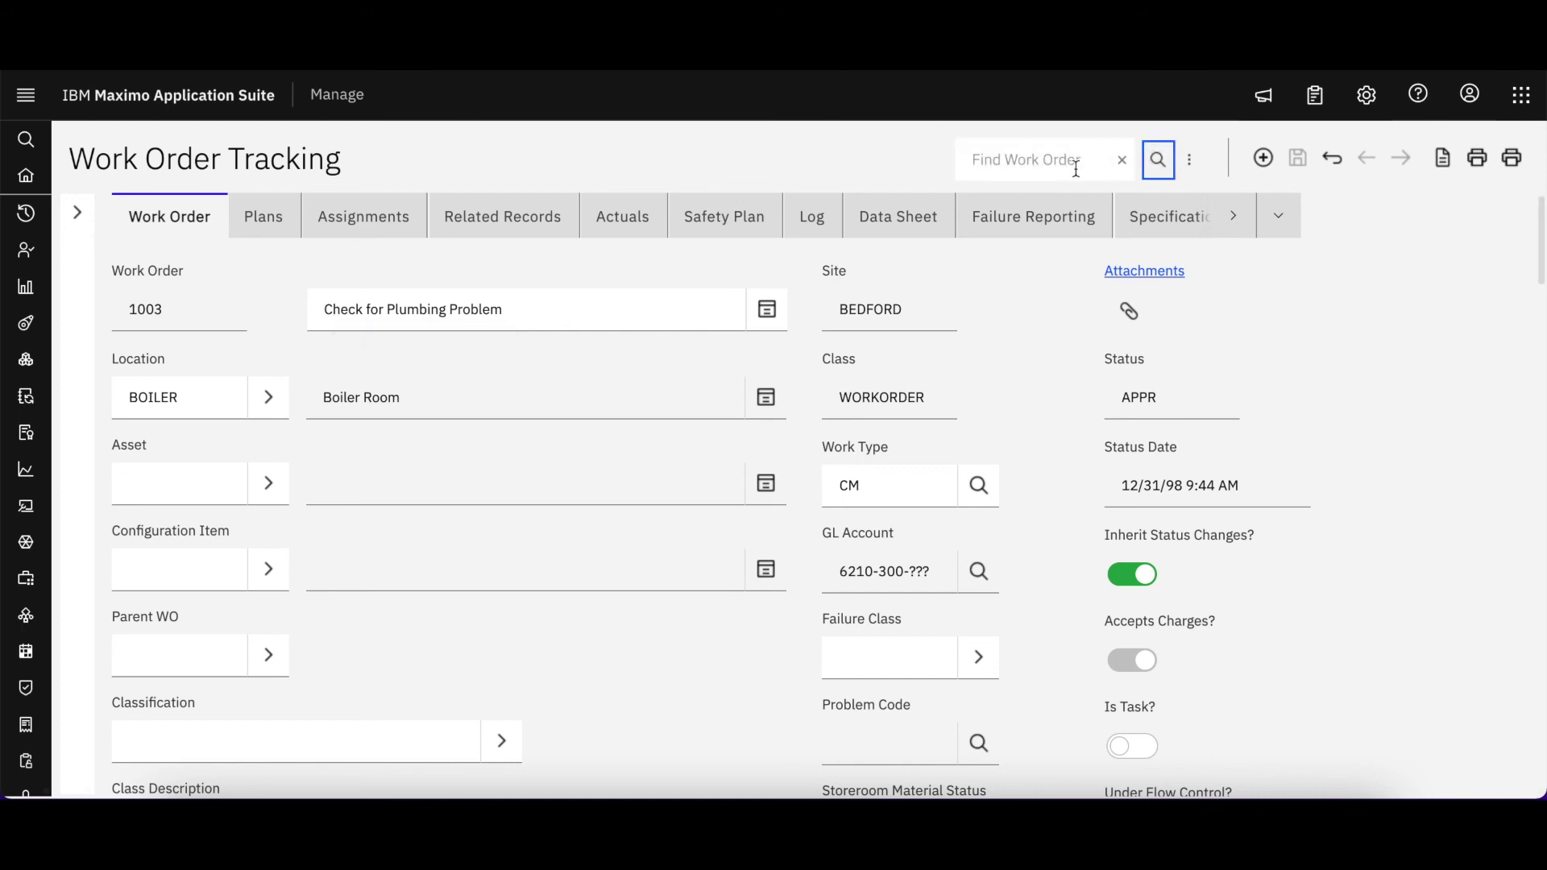
click(1073, 162)
text(1004)
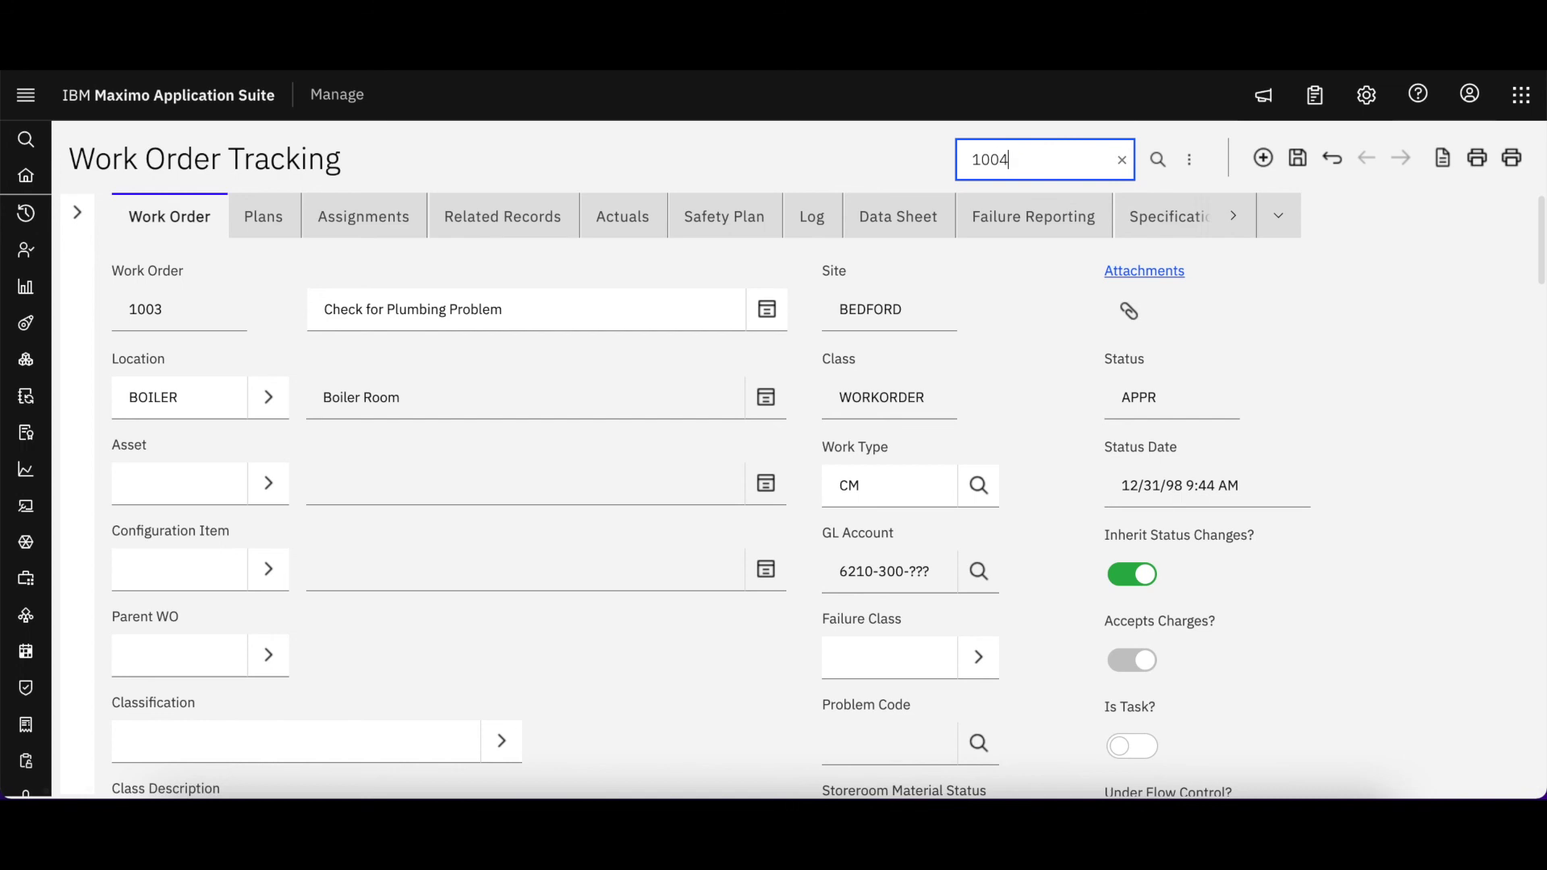
key(Return)
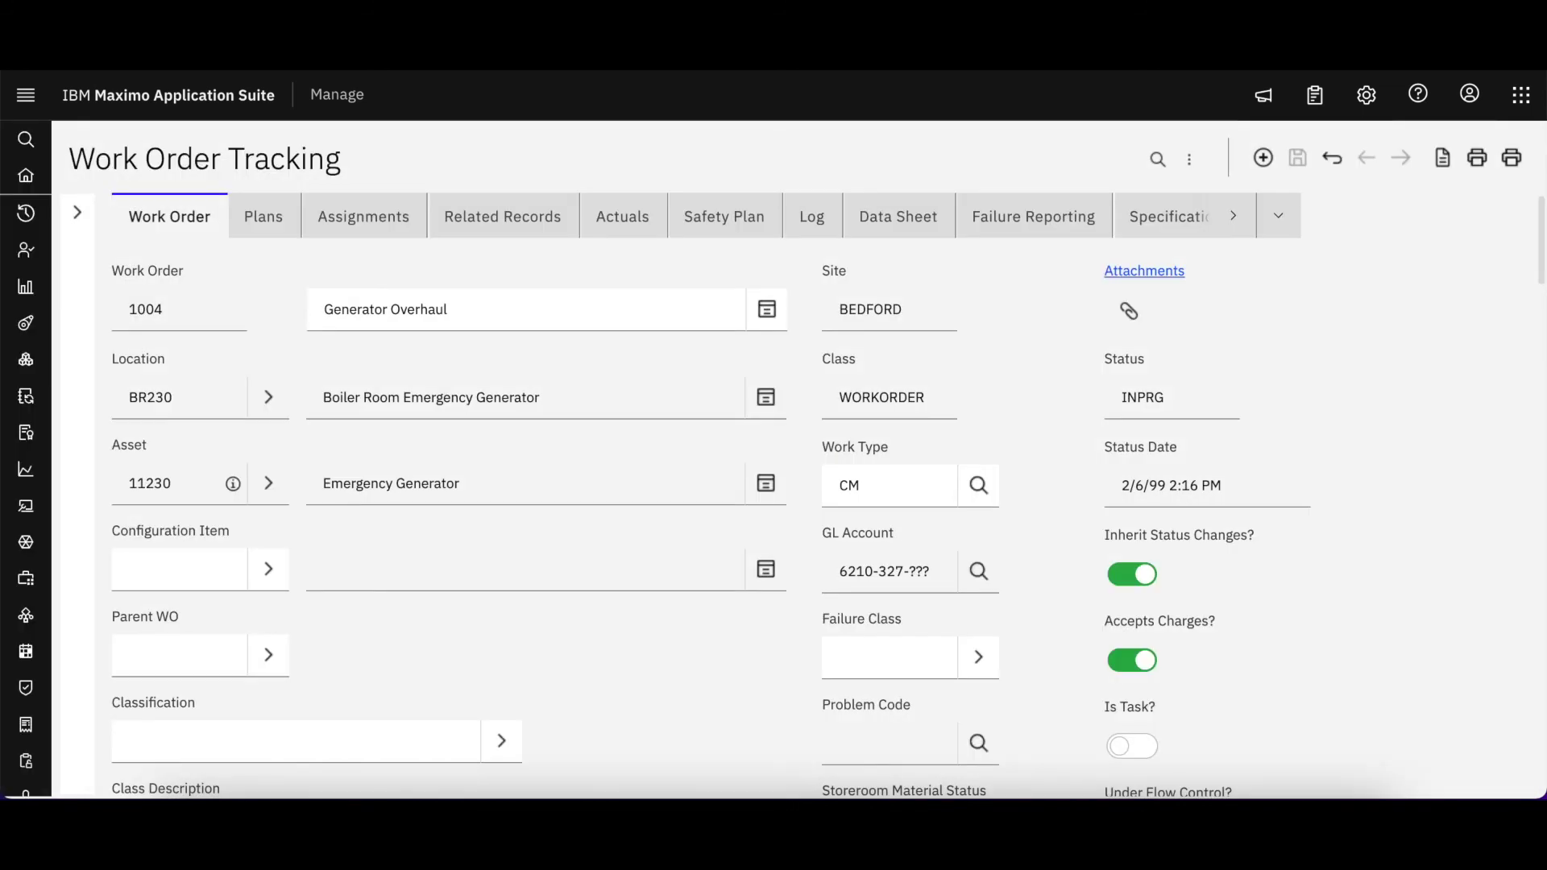